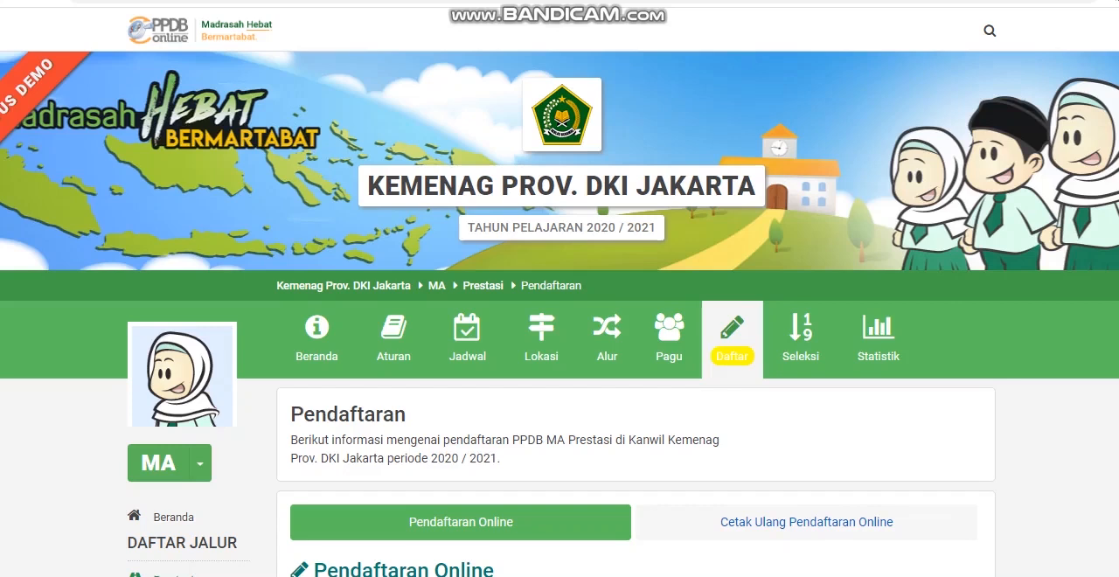
# Step: Look over the Pendaftaran page and its section menu for the MA Prestasi track
pyautogui.scroll(-1, 560, 315)
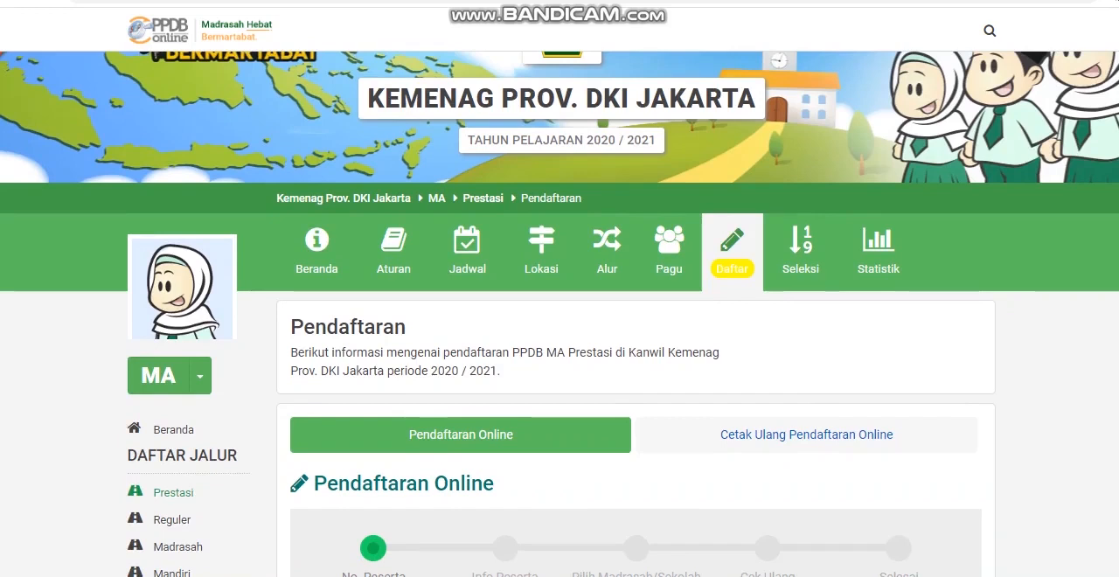
pyautogui.scroll(1, 394, 343)
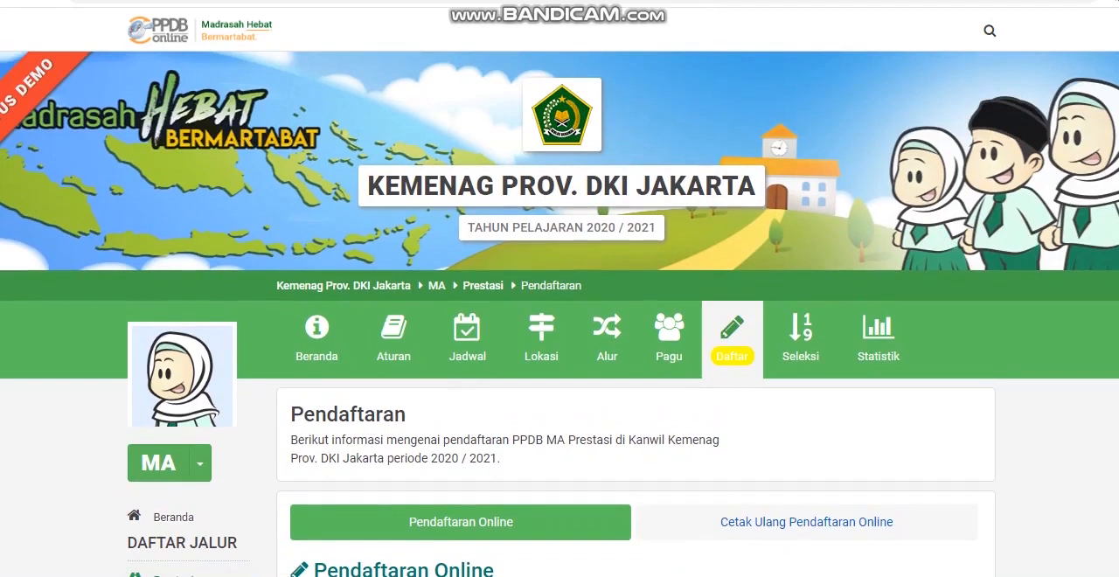
pyautogui.scroll(-2, 316, 162)
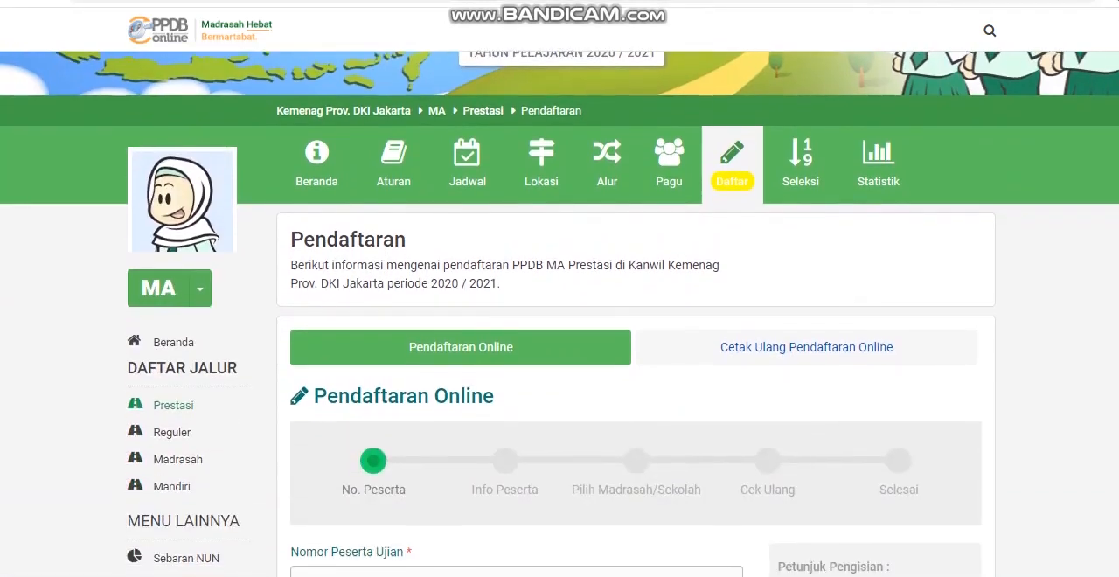
pyautogui.scroll(-1, 560, 314)
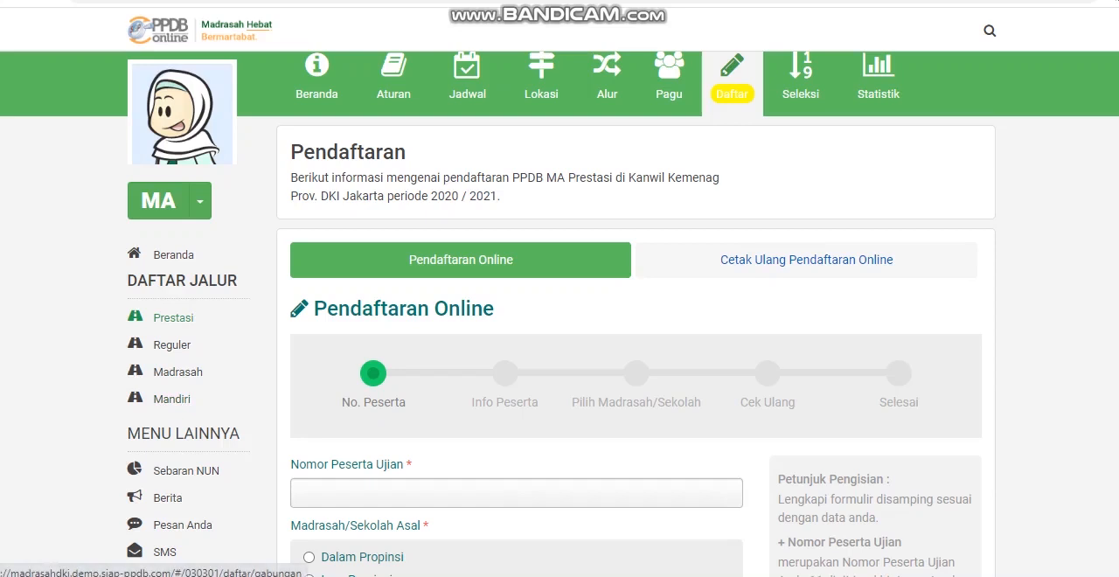
pyautogui.scroll(1, 560, 288)
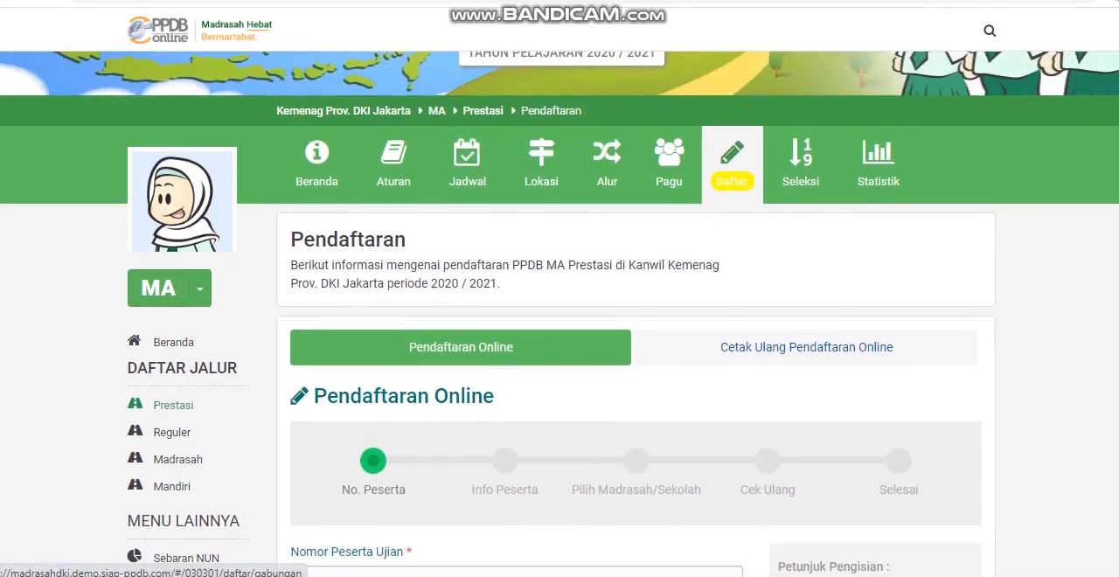
pyautogui.scroll(1, 467, 254)
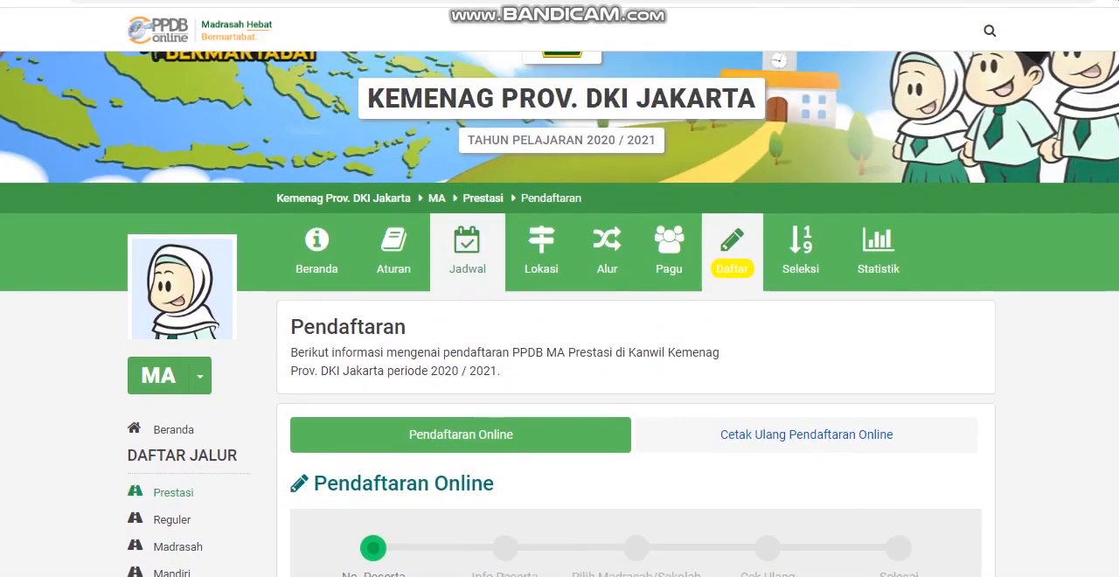
pyautogui.scroll(1, 467, 254)
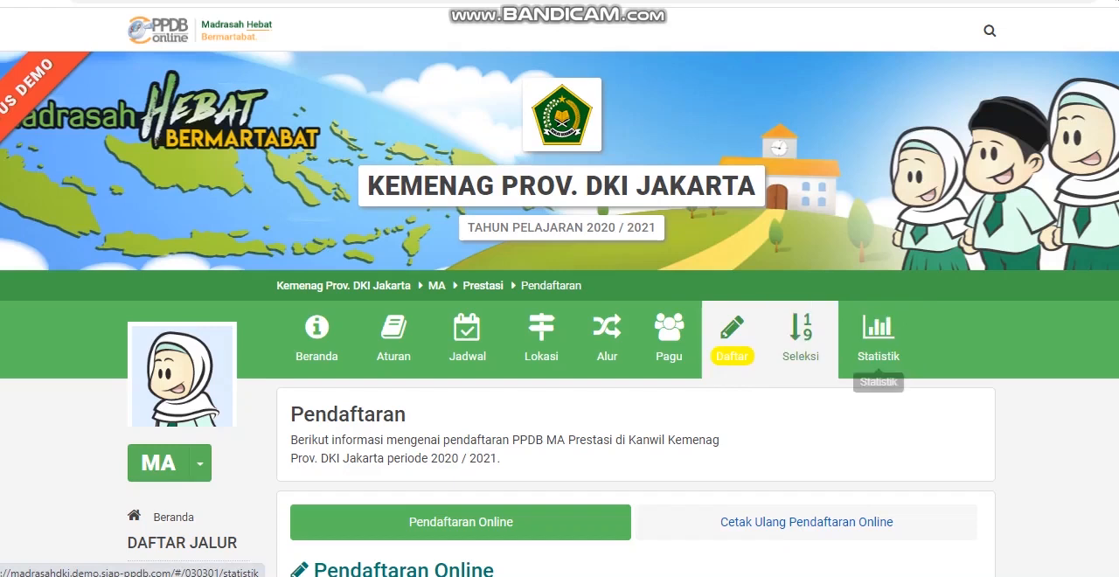
# Step: Enter the student's exam participant number in the Nomor Peserta Ujian field of the online registration form
pyautogui.scroll(-4, 669, 341)
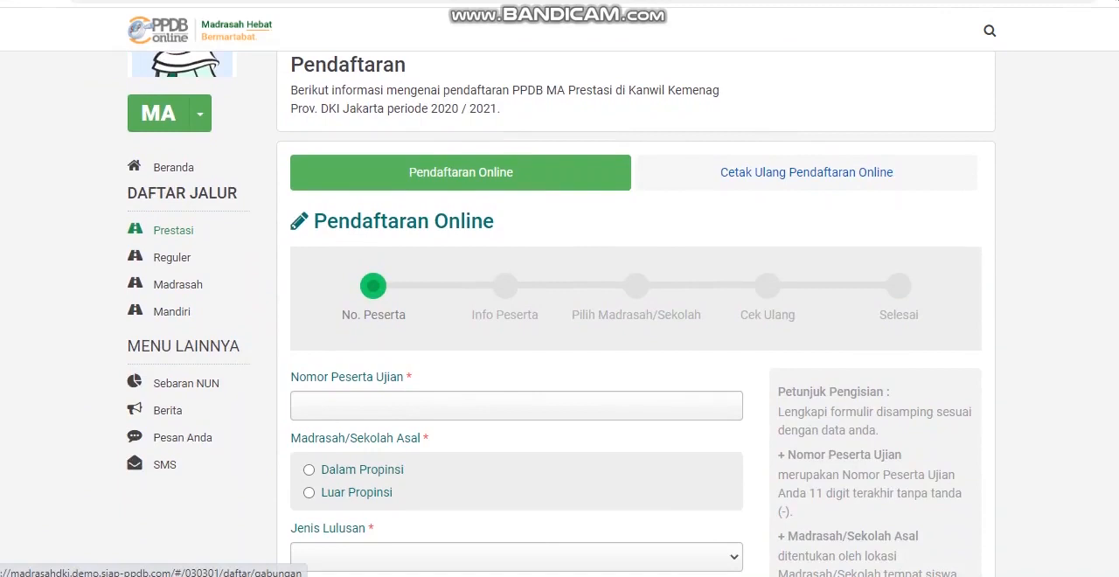
pyautogui.click(515, 406)
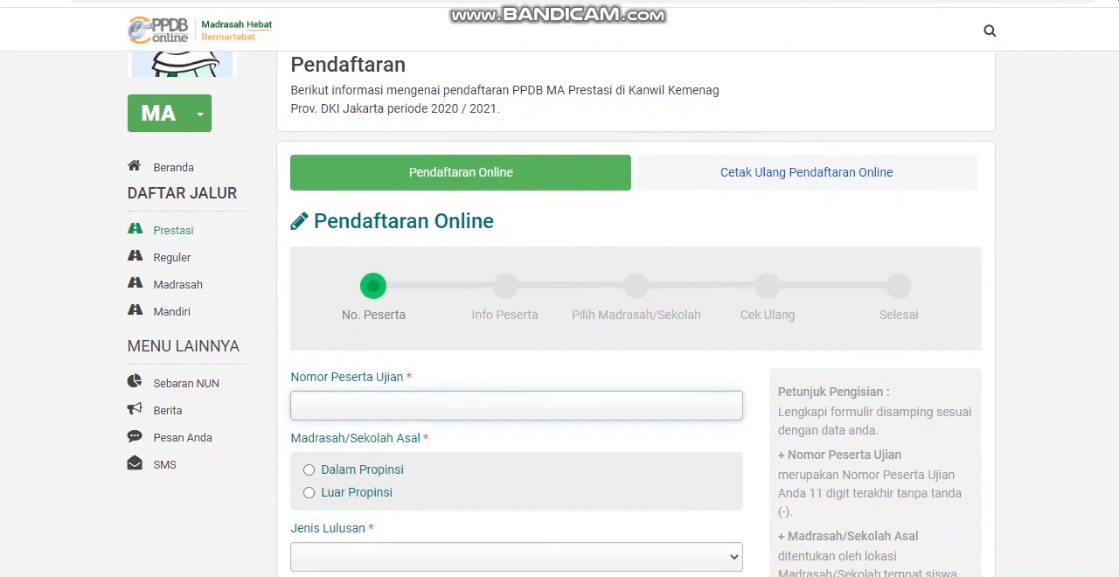
pyautogui.hotkey('ctrl', 'v')
# Step: Set Jenis Lulusan to Reguler and Tahun Lulus to 2020
pyautogui.scroll(-1, 559, 350)
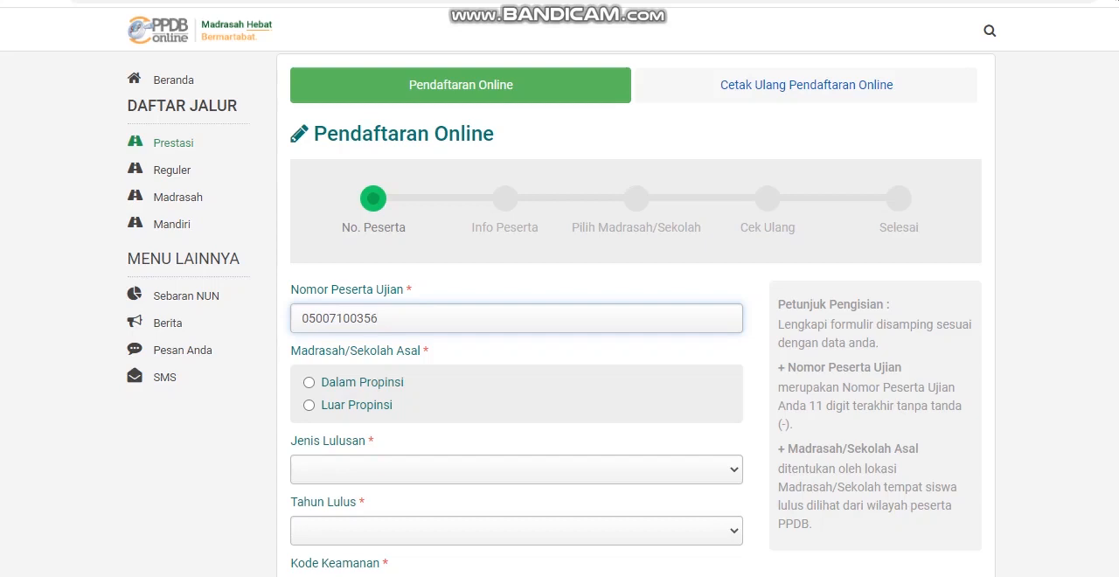
pyautogui.click(516, 470)
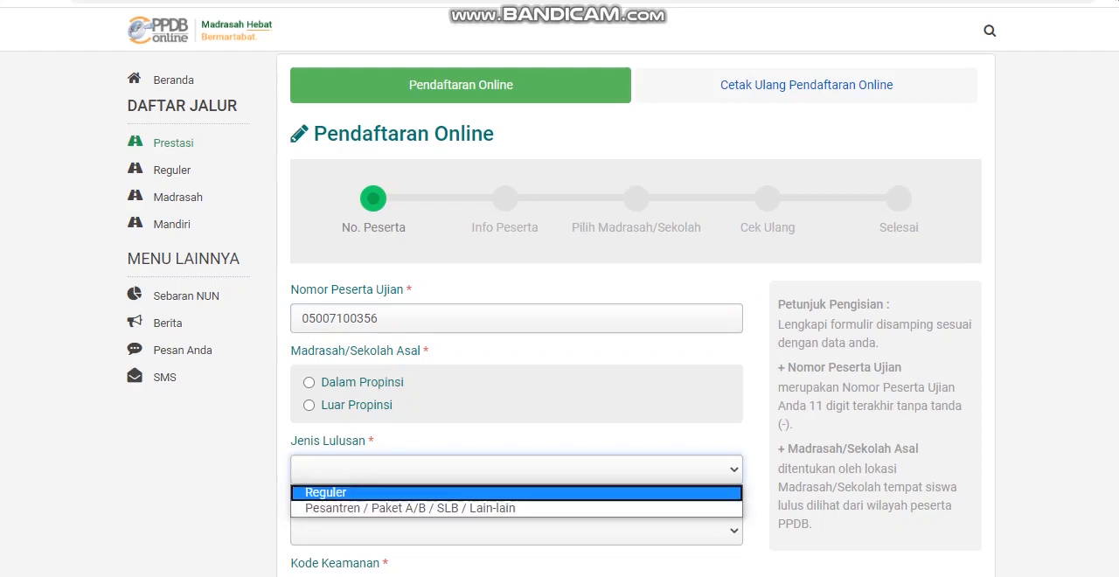
pyautogui.press('Return')
pyautogui.click(517, 531)
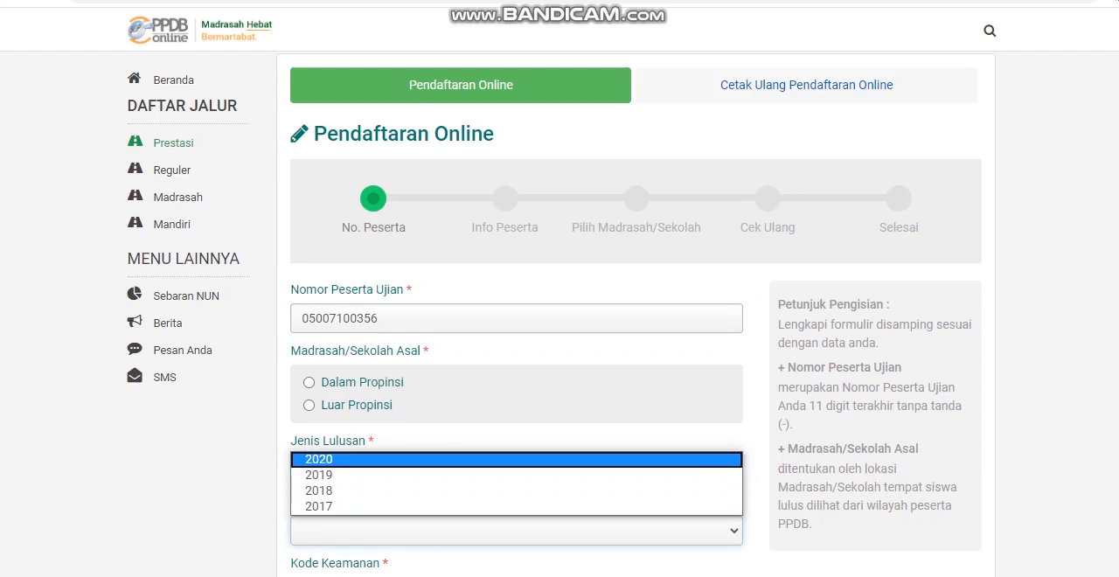
pyautogui.press('Return')
# Step: Fill in the Kode Keamanan field with the displayed security code and submit the No. Peserta form
pyautogui.scroll(-2, 559, 350)
pyautogui.scroll(-1, 559, 350)
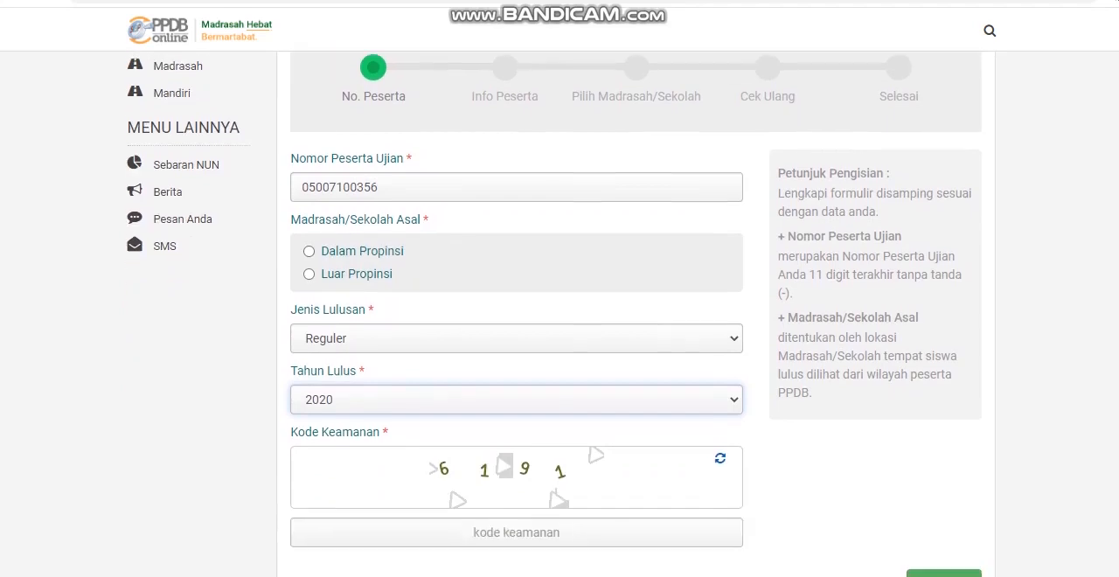
pyautogui.click(516, 489)
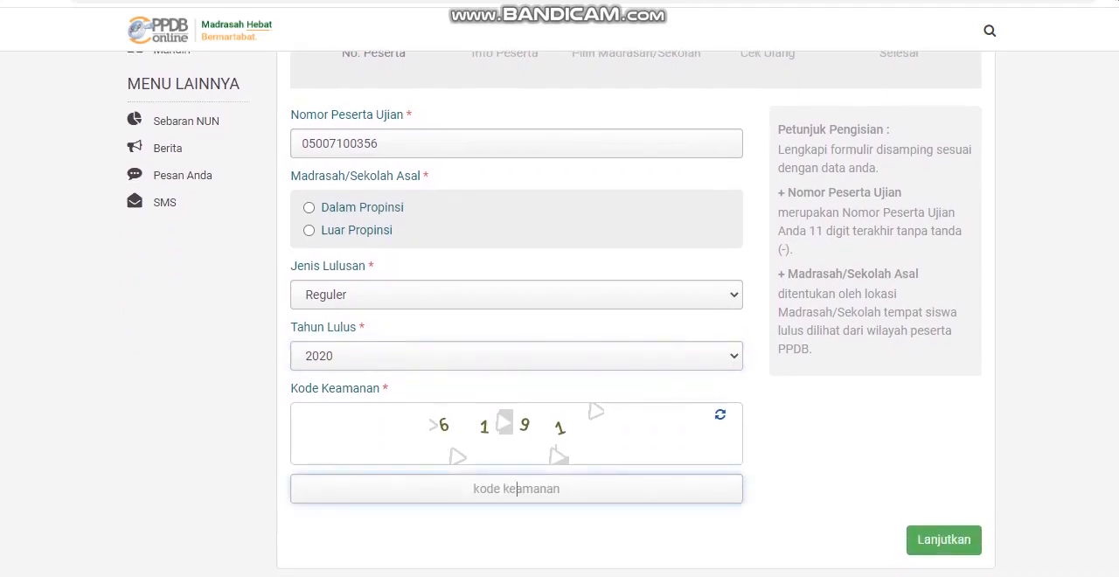
pyautogui.write('6191')
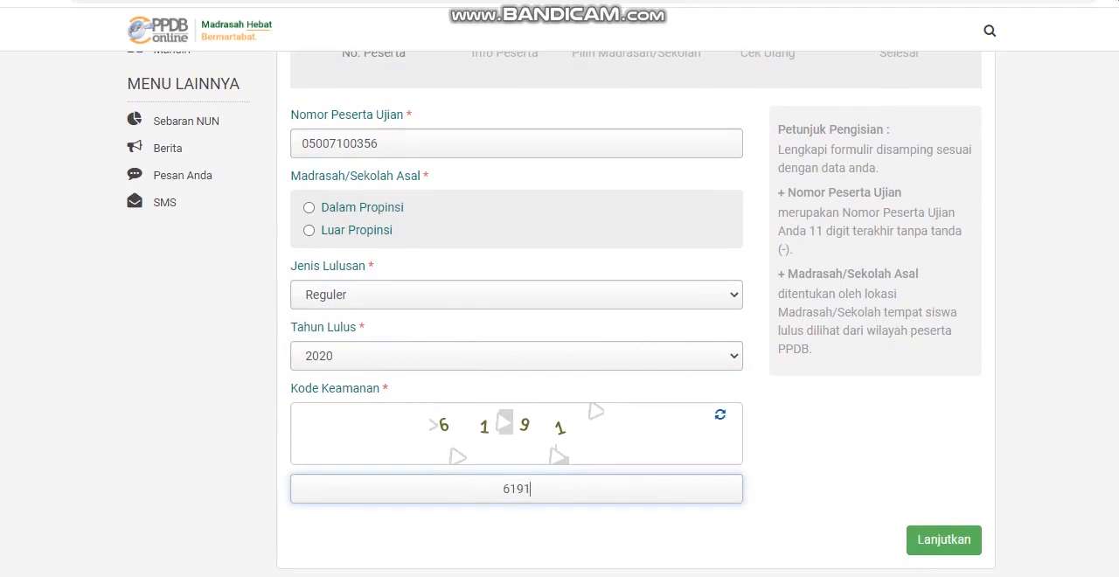
pyautogui.press('Tab')
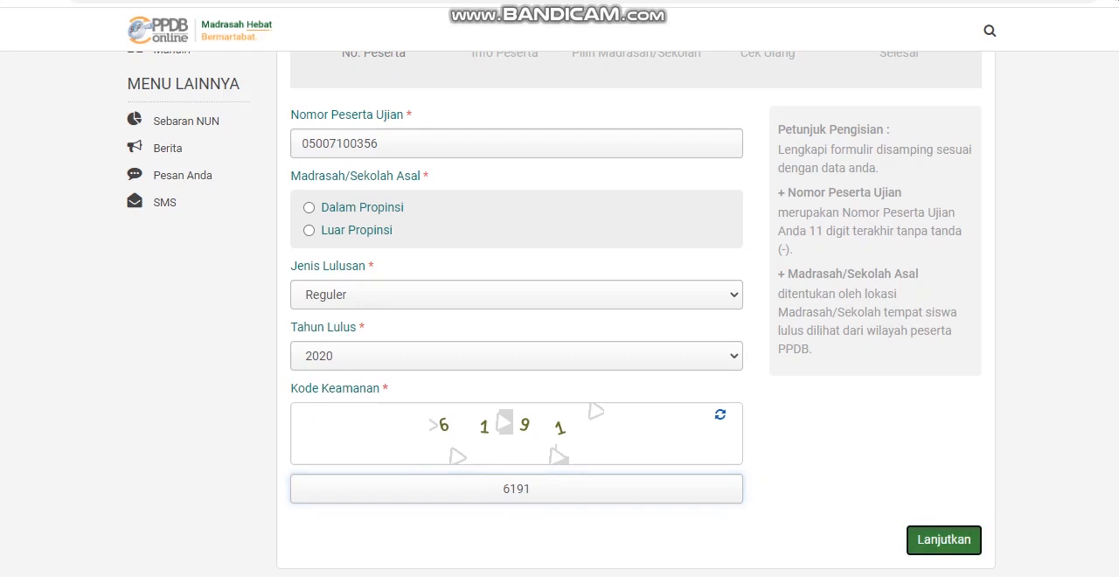
pyautogui.press('Return')
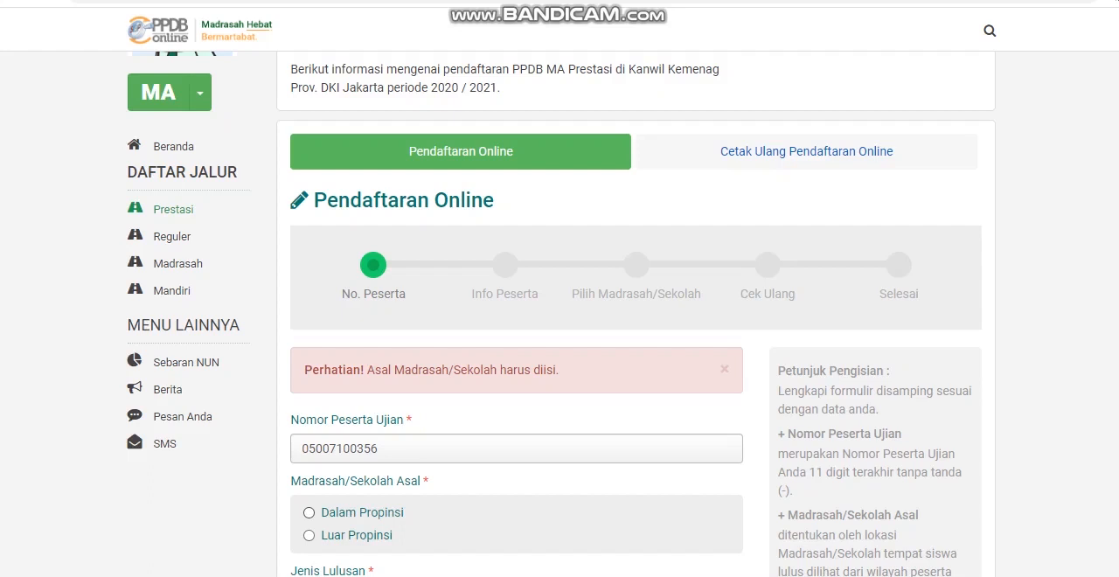
# Step: Set Madrasah/Sekolah Asal to Dalam Propinsi and continue to the participant information form
pyautogui.click(308, 512)
pyautogui.click(309, 535)
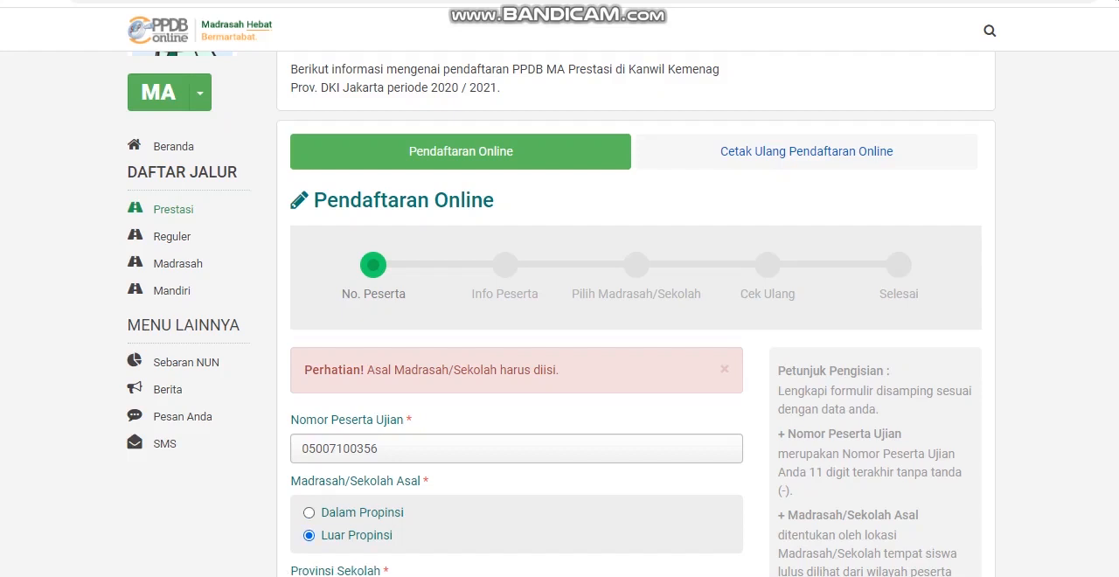
pyautogui.click(309, 513)
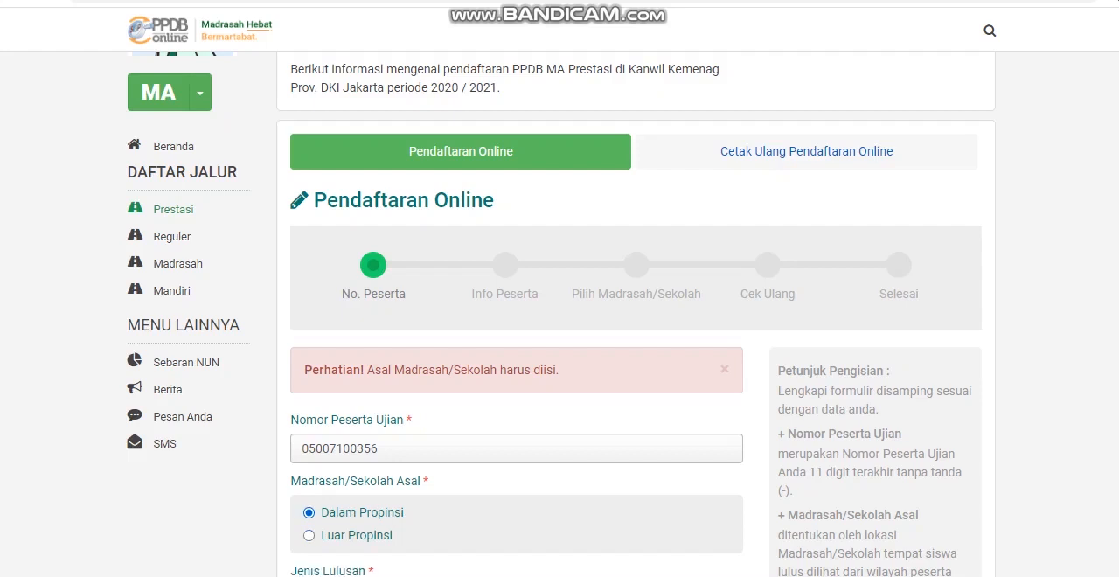
pyautogui.scroll(-4, 560, 315)
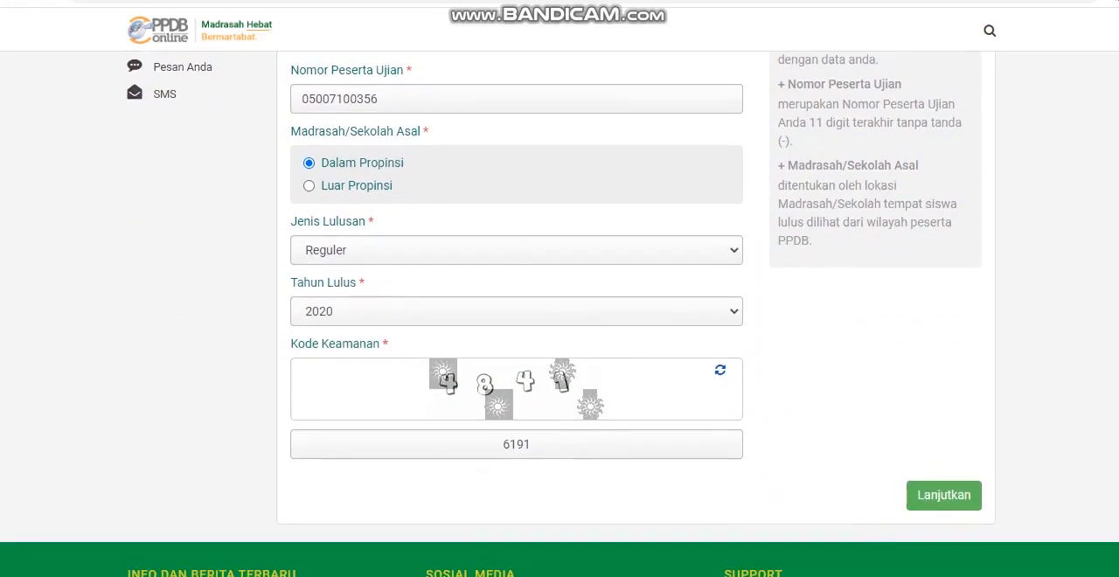
pyautogui.click(944, 495)
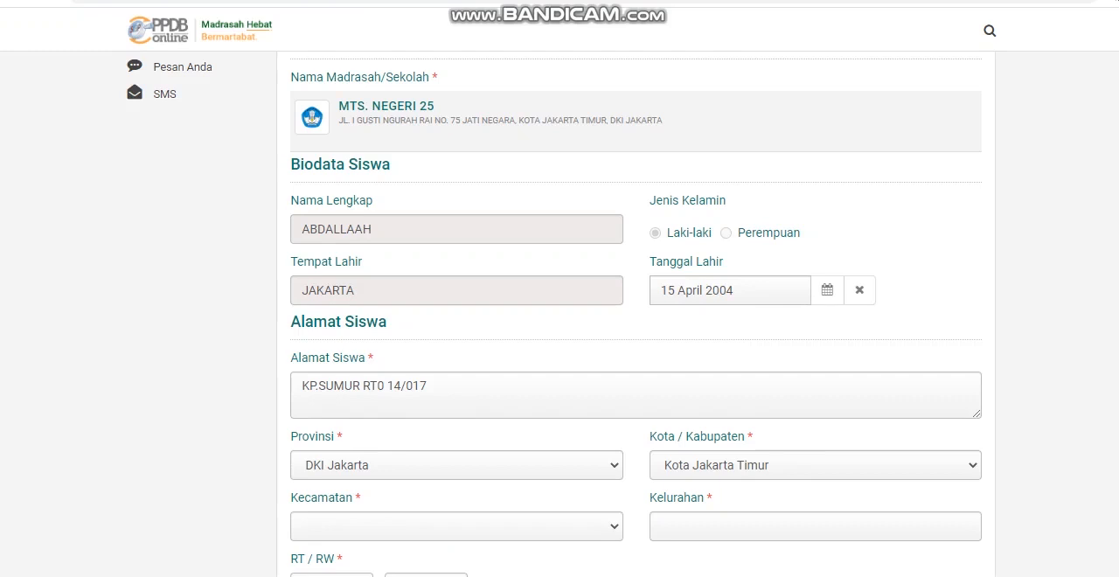
# Step: Complete the student's address by choosing the Kecamatan and Kelurahan and filling in the RT and RW numbers
pyautogui.click(456, 526)
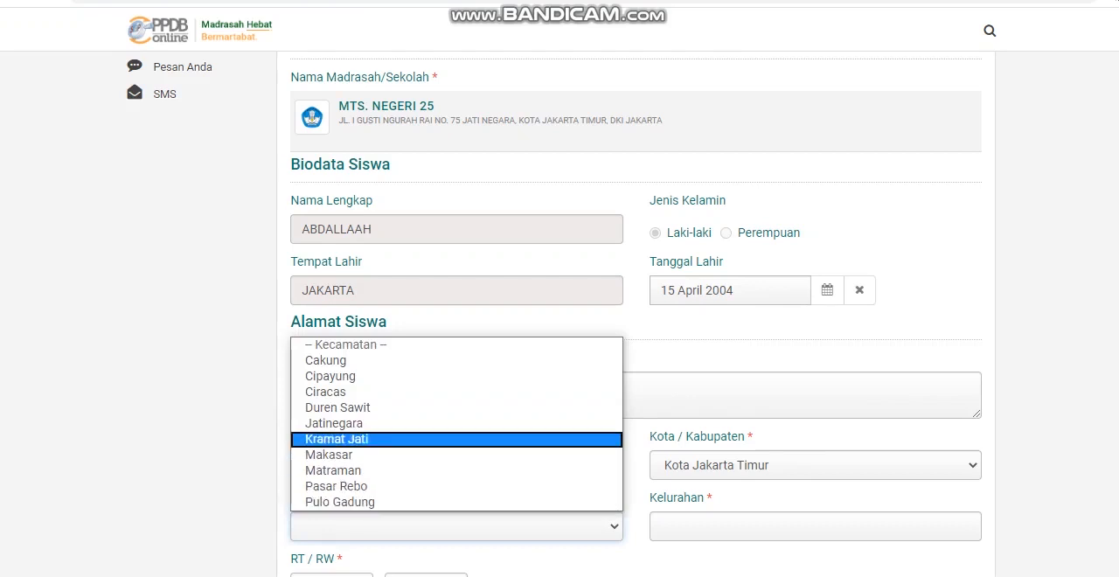
pyautogui.click(331, 376)
pyautogui.click(815, 526)
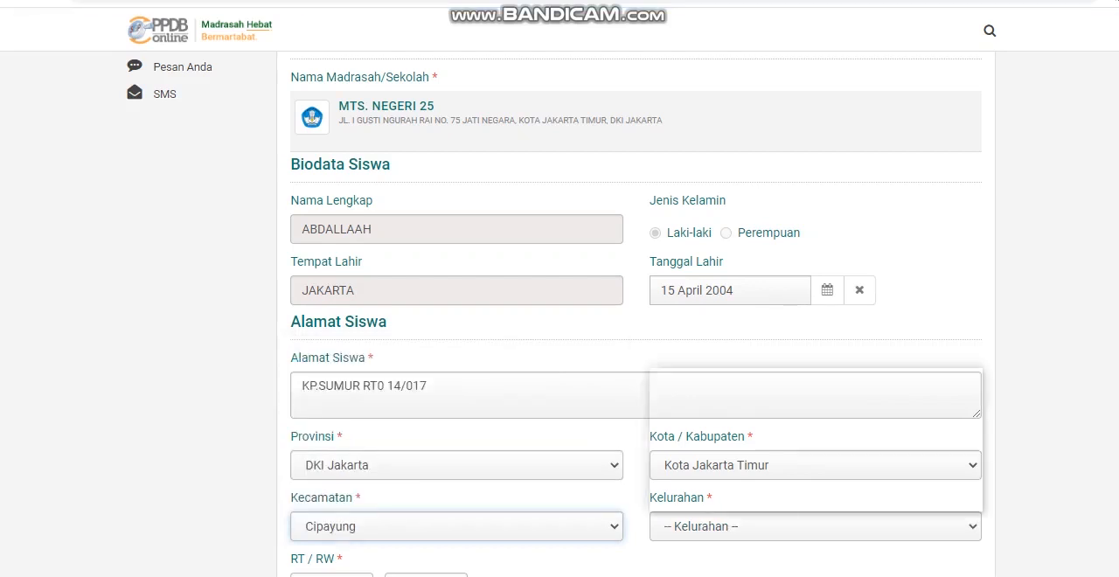
pyautogui.click(700, 422)
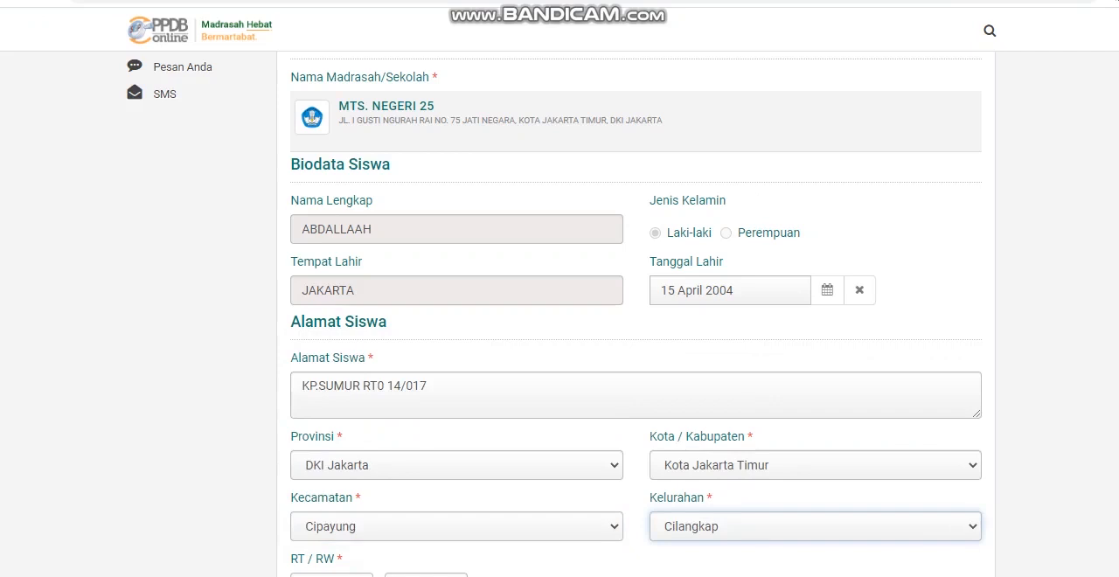
pyautogui.scroll(-4, 560, 350)
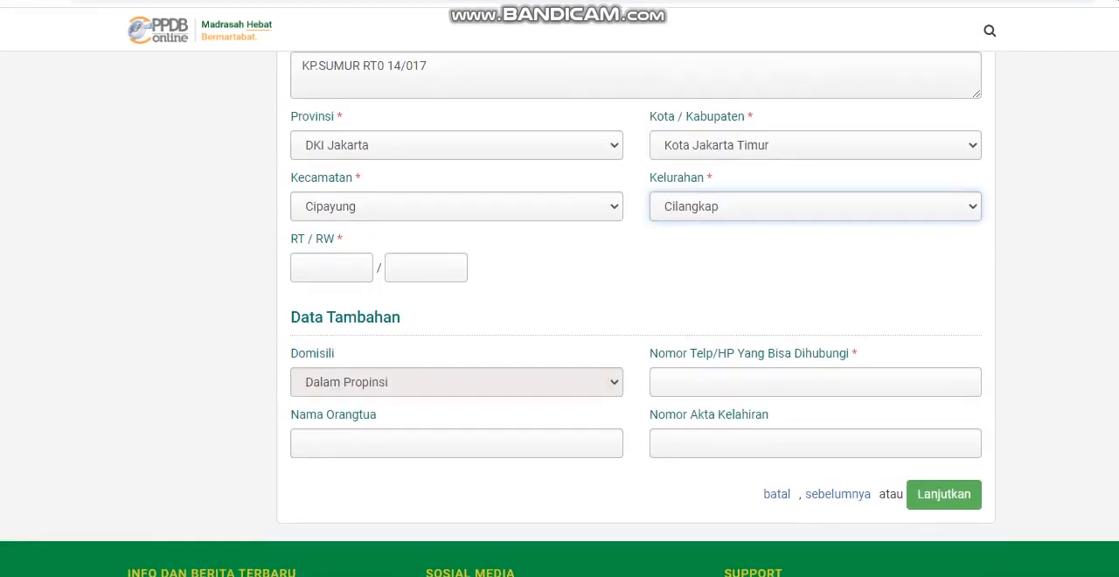
pyautogui.click(331, 267)
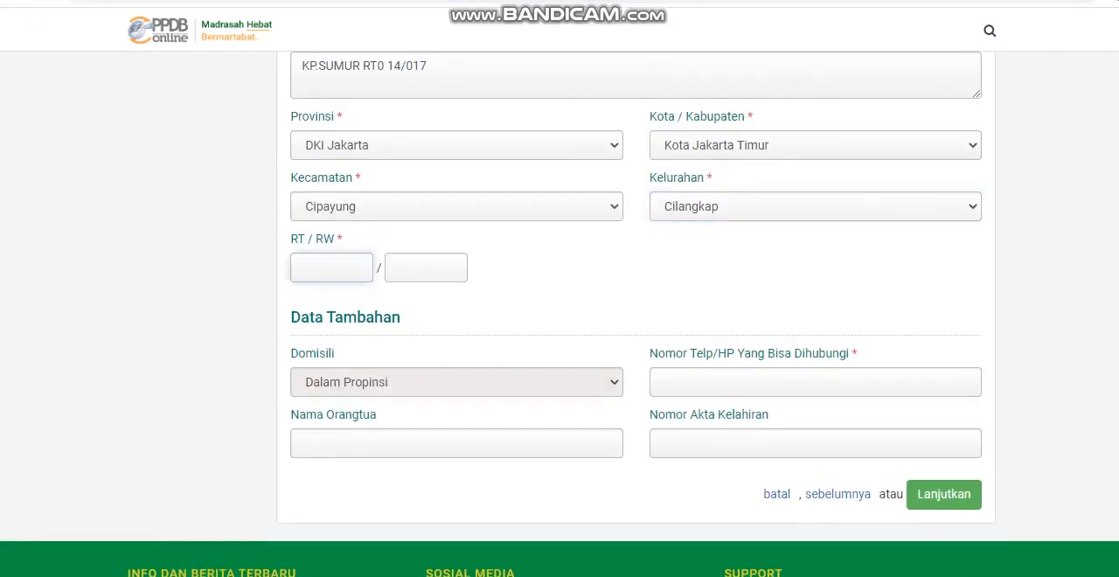
pyautogui.write('05')
pyautogui.click(426, 268)
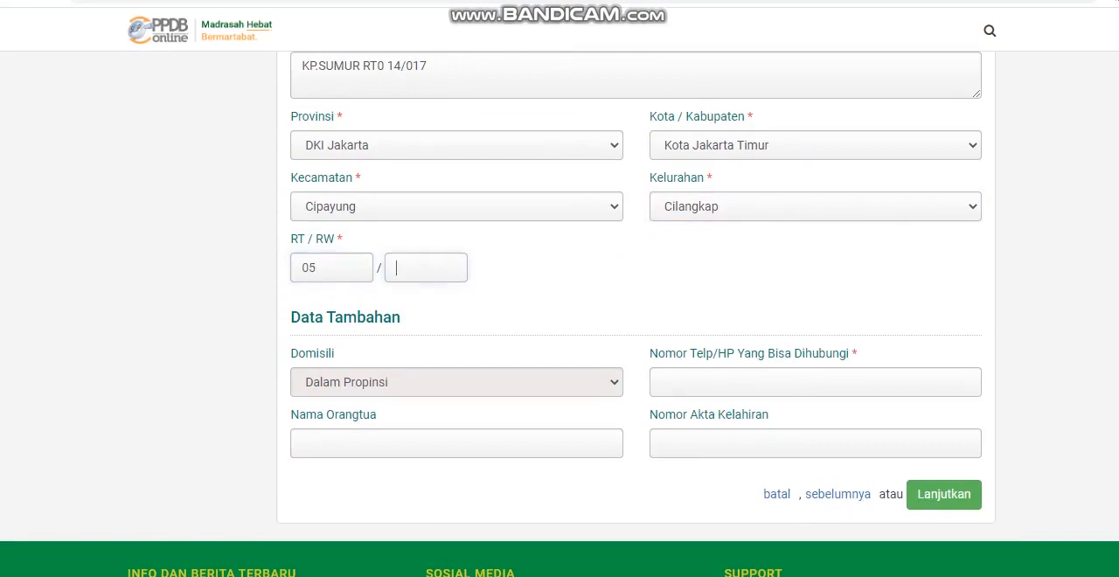
pyautogui.write('060813')
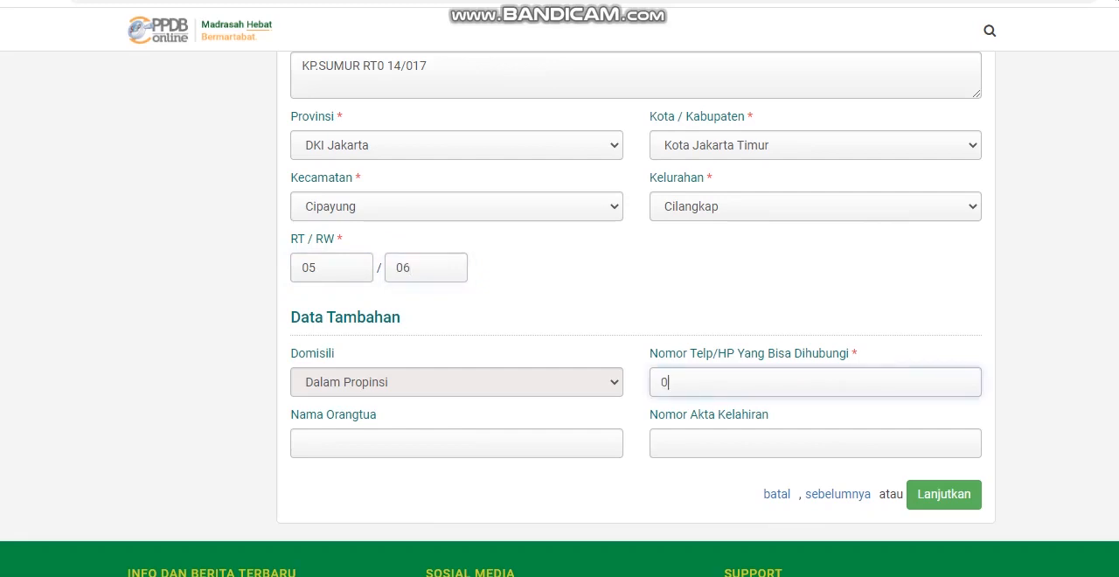
# Step: Fill in the contact phone number and the parent's name under Data Tambahan
pyautogui.write('83645033')
pyautogui.press('Tab')
pyautogui.write('Sugiantoro')
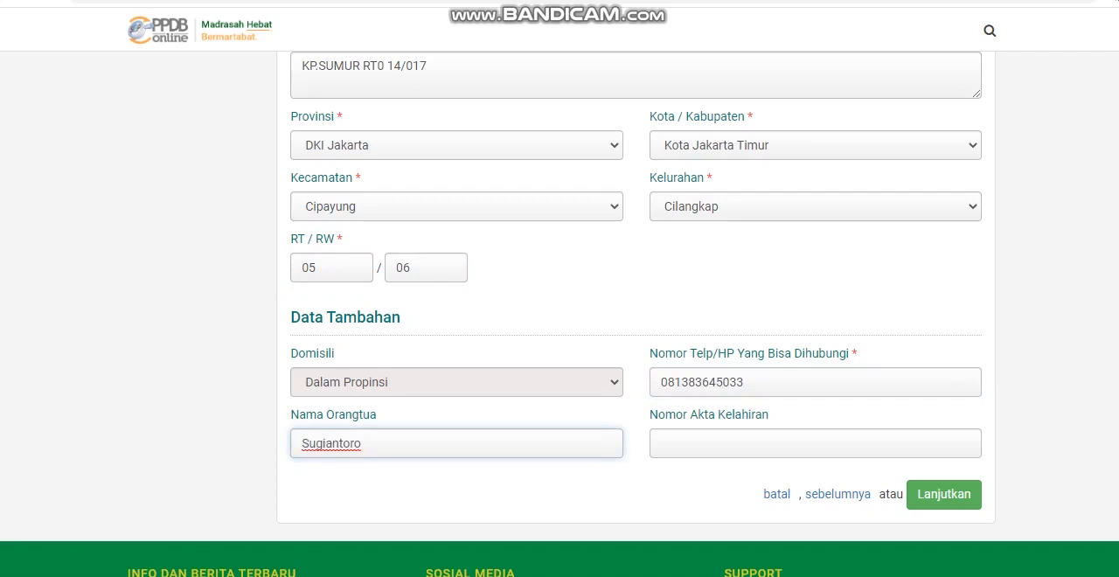
# Step: Enter the birth certificate number in Nomor Akta Kelahiran and continue to the Unggah Berkas stage
pyautogui.click(662, 444)
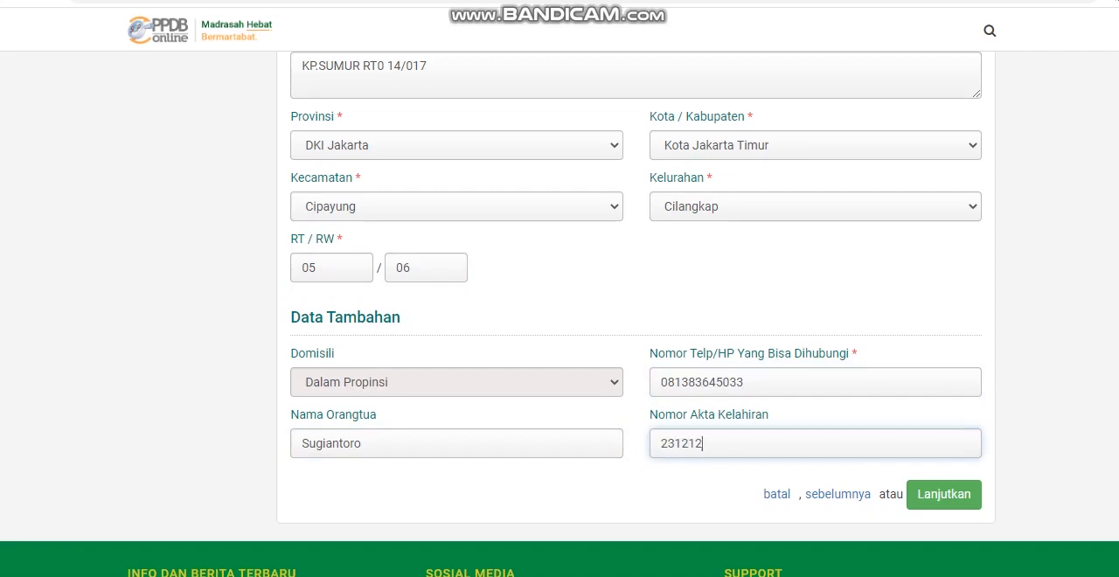
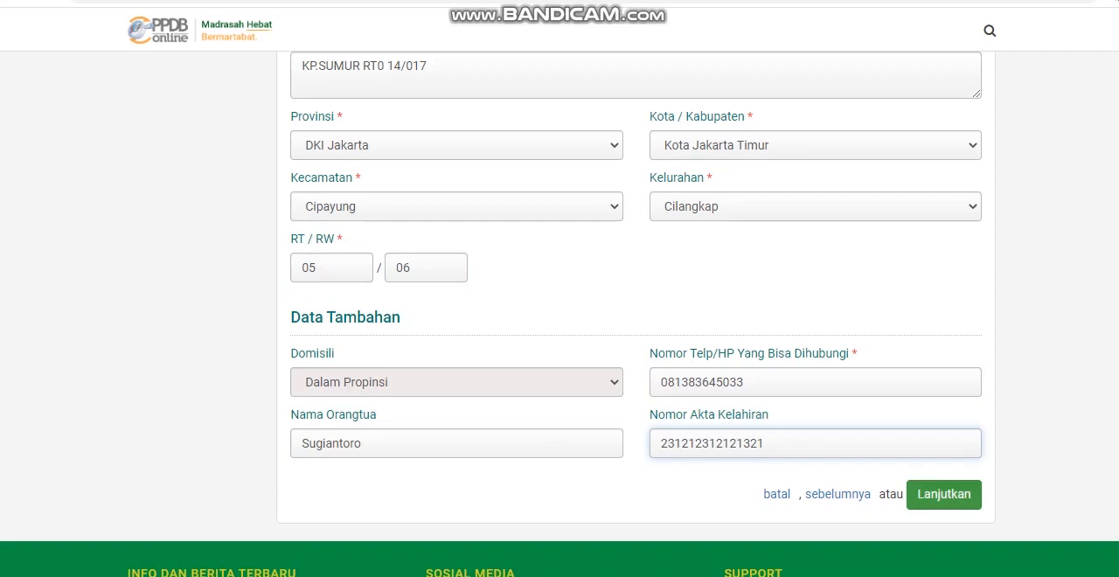
pyautogui.click(944, 495)
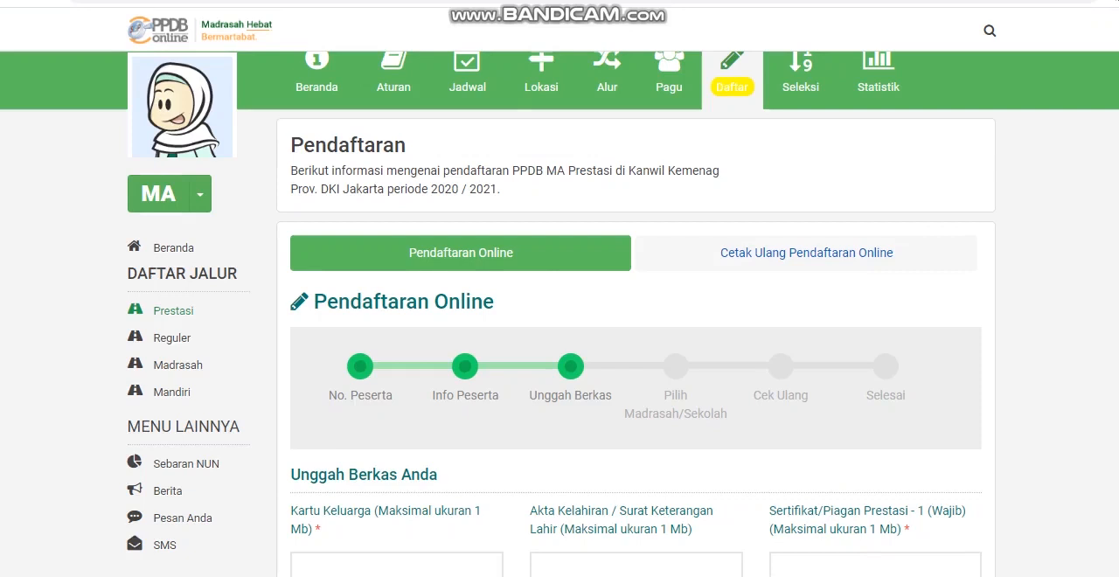
# Step: Review the upload fields for the family card, birth certificate and achievement certificates on the Unggah Berkas page
pyautogui.scroll(-5, 560, 314)
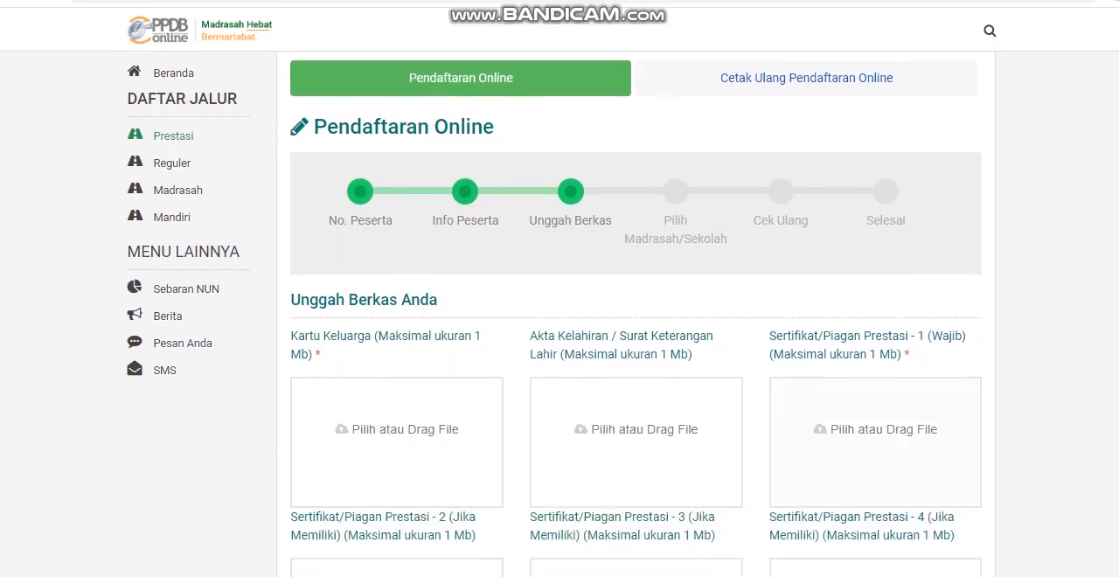
pyautogui.scroll(-1, 560, 315)
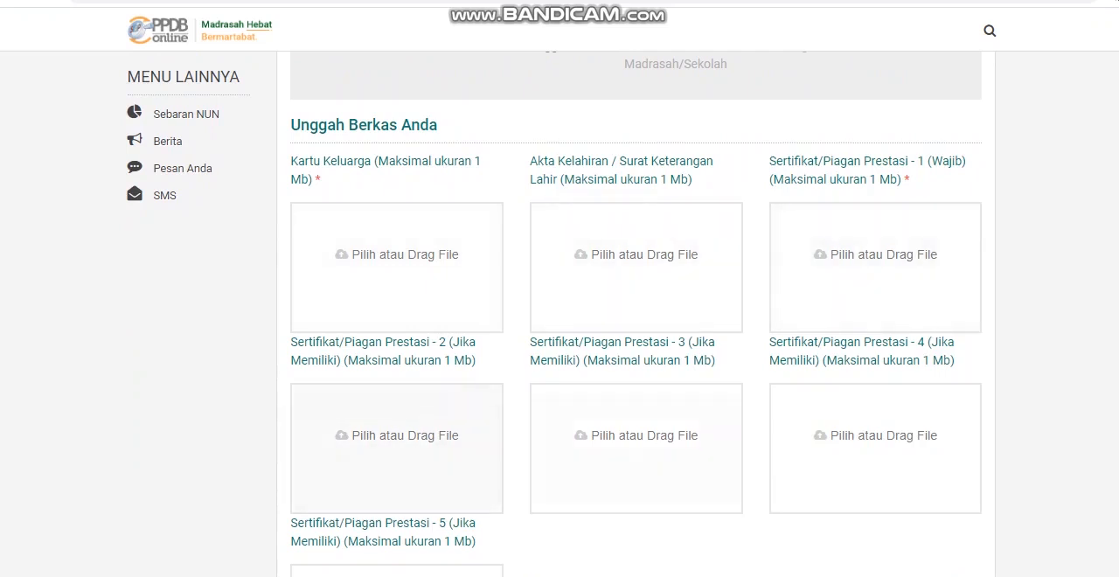
pyautogui.scroll(-3, 397, 419)
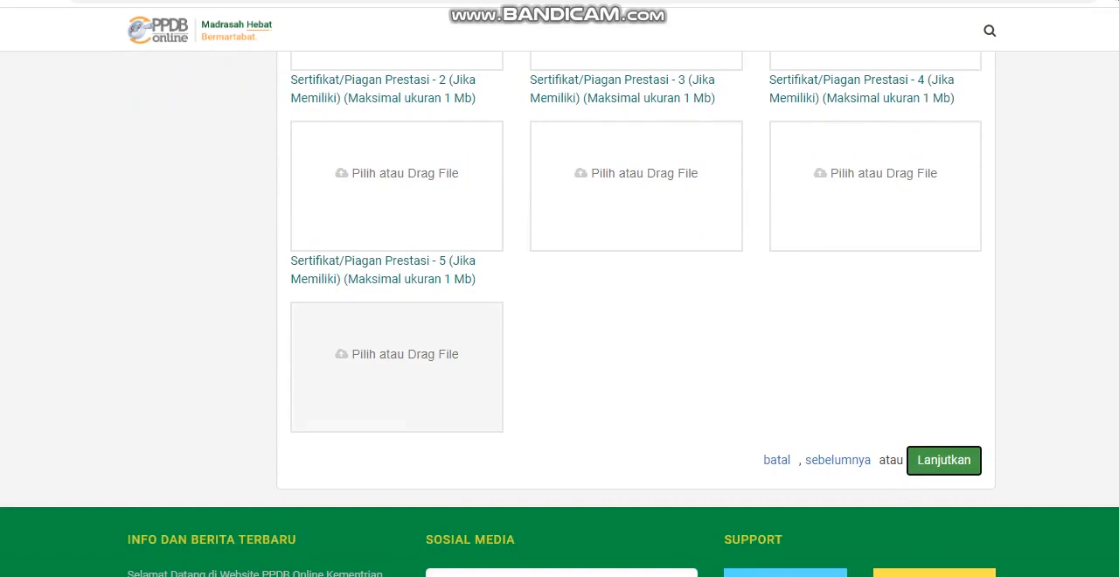
# Step: Upload the kk image from the Saved Pictures folder as the Kartu Keluarga file
pyautogui.scroll(3, 397, 368)
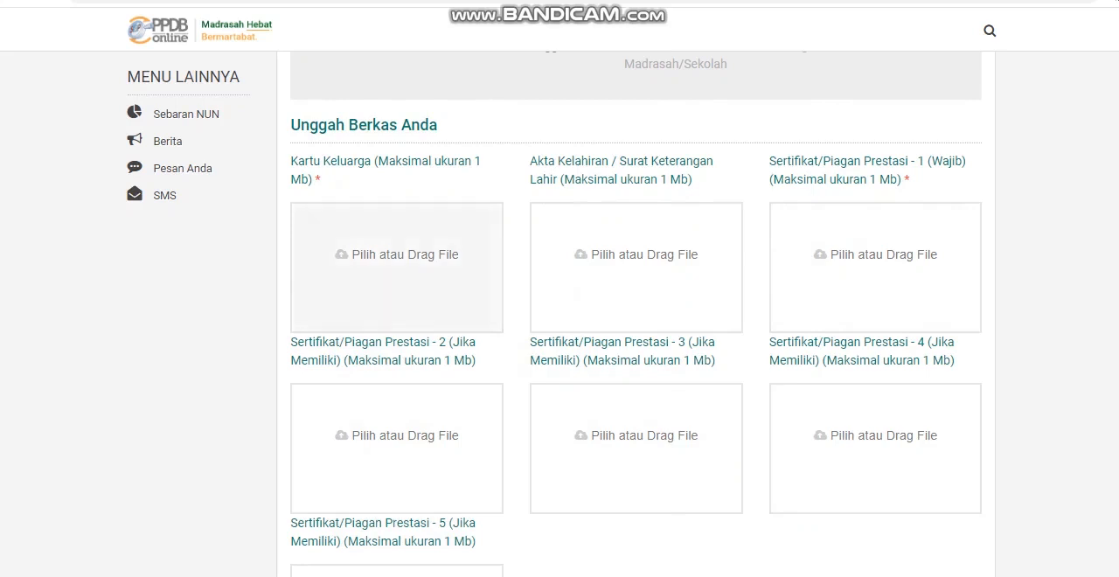
pyautogui.click(396, 262)
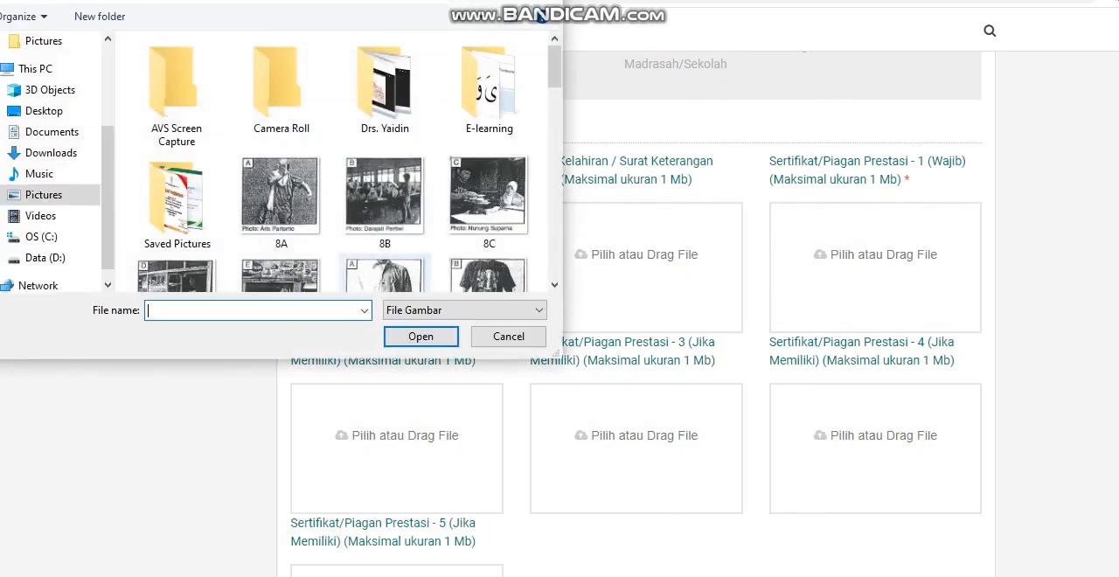
pyautogui.moveTo(388, 0); pyautogui.dragTo(569, 76)
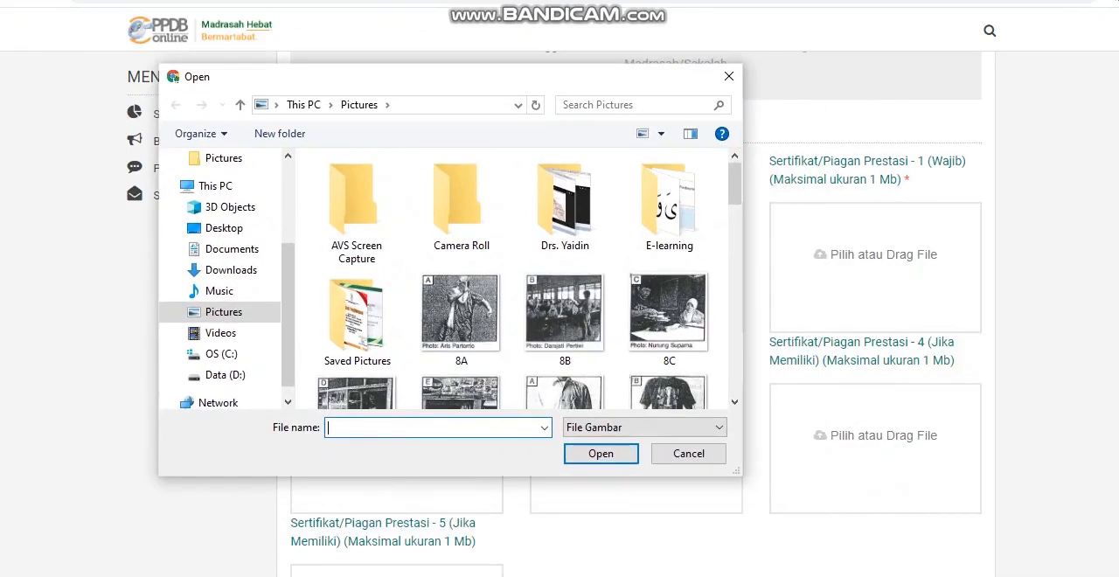
pyautogui.doubleClick(357, 319)
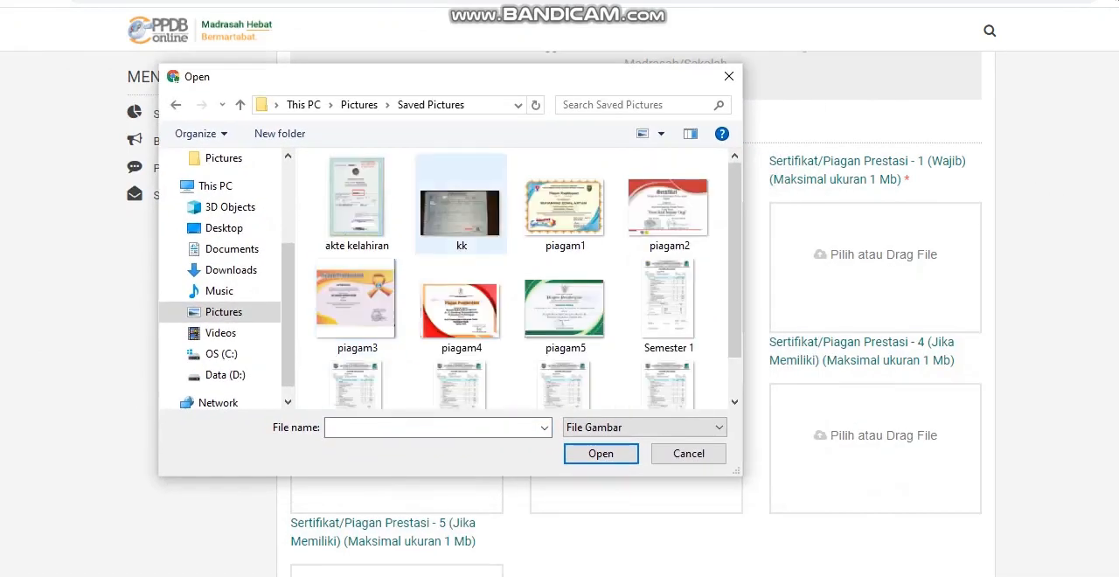
pyautogui.doubleClick(461, 210)
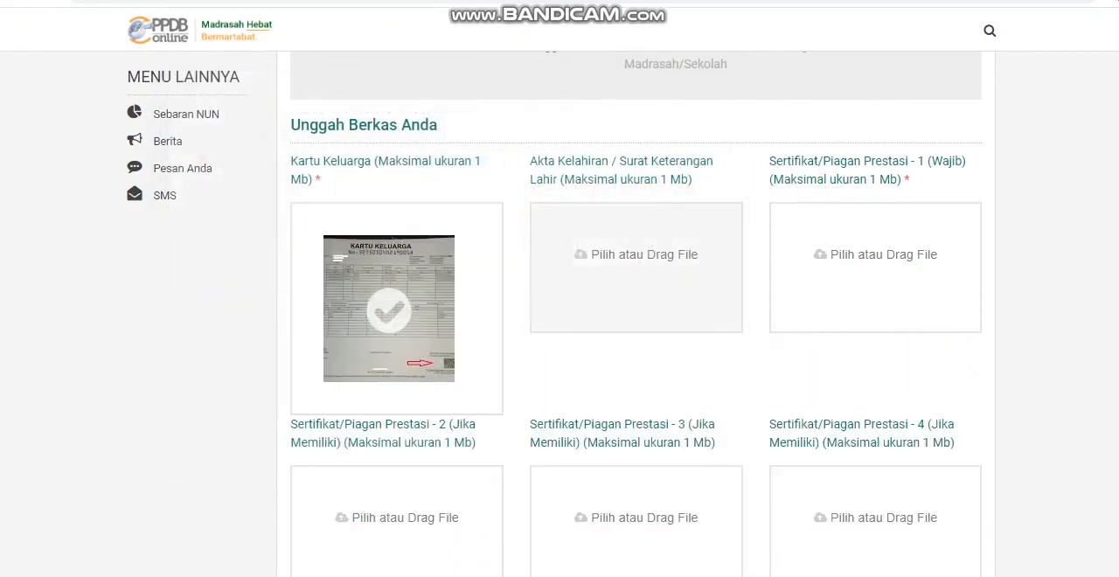
# Step: Upload akte kelahiran as the birth certificate and piagam1 as the mandatory Sertifikat/Piagam Prestasi 1
pyautogui.click(636, 270)
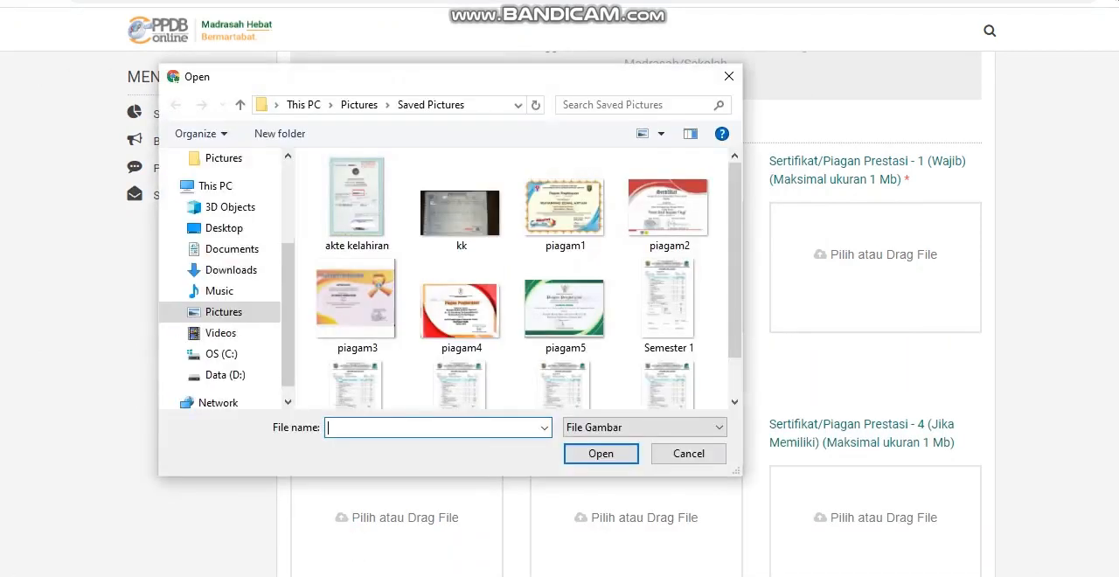
pyautogui.doubleClick(357, 199)
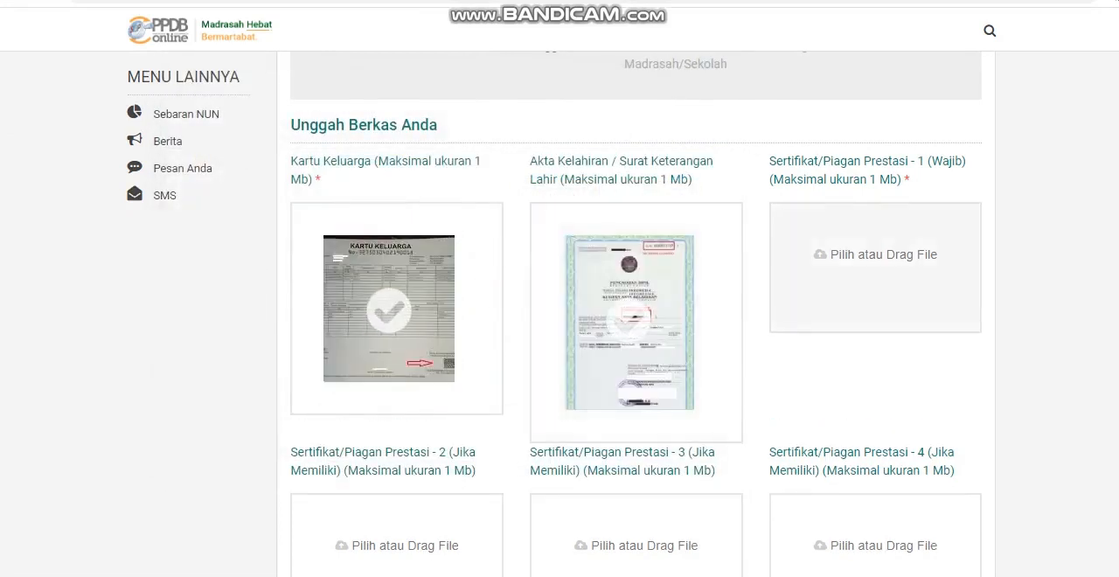
pyautogui.click(875, 266)
pyautogui.doubleClick(565, 206)
# Step: Upload piagam2 as achievement certificate 2 and piagam3 as achievement certificate 3
pyautogui.scroll(-3, 565, 262)
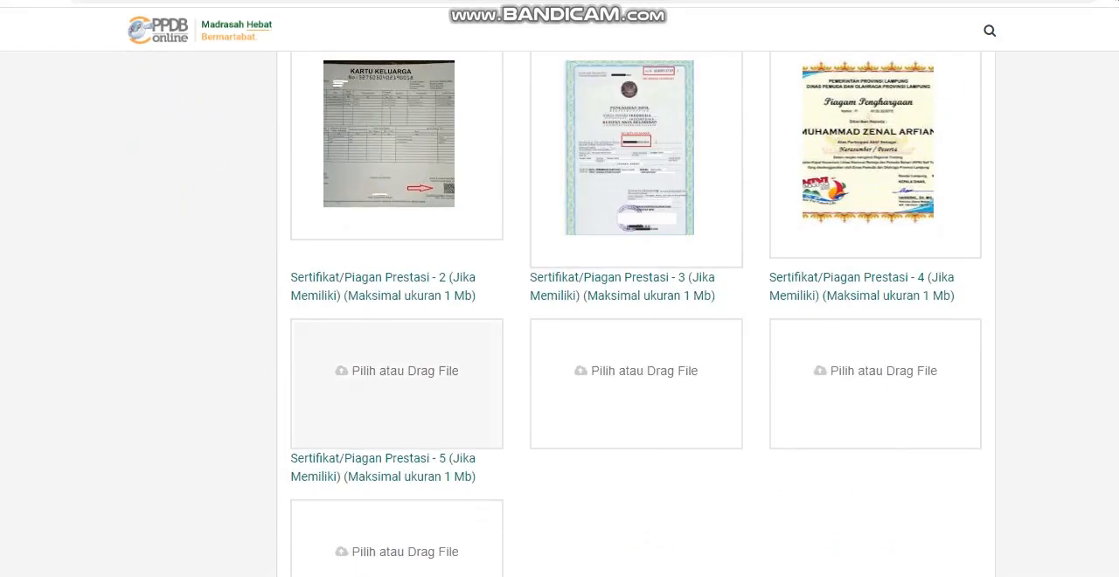
pyautogui.click(396, 383)
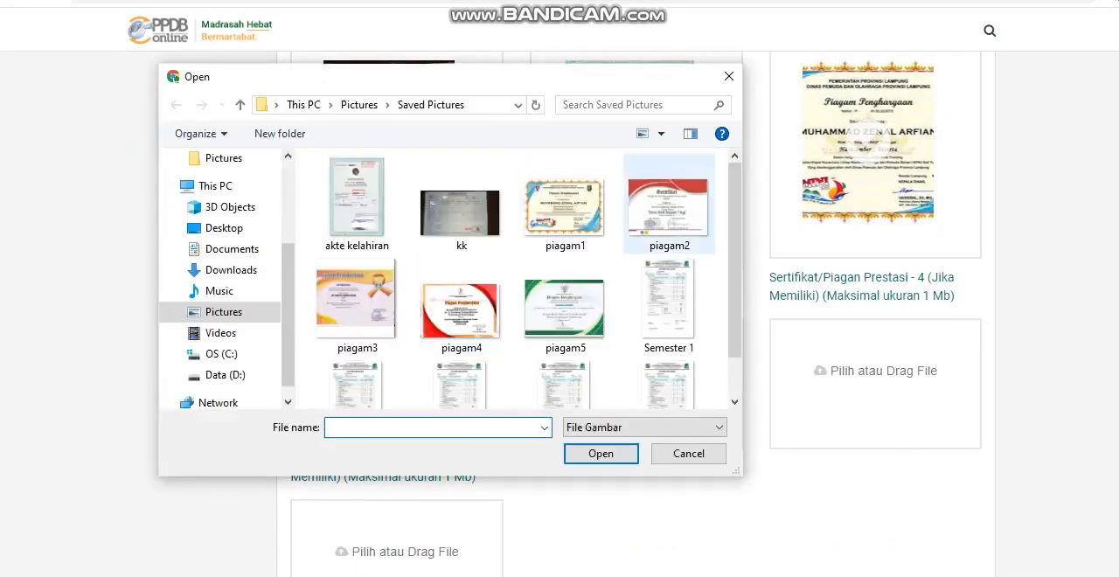
pyautogui.doubleClick(668, 207)
pyautogui.scroll(-1, 636, 315)
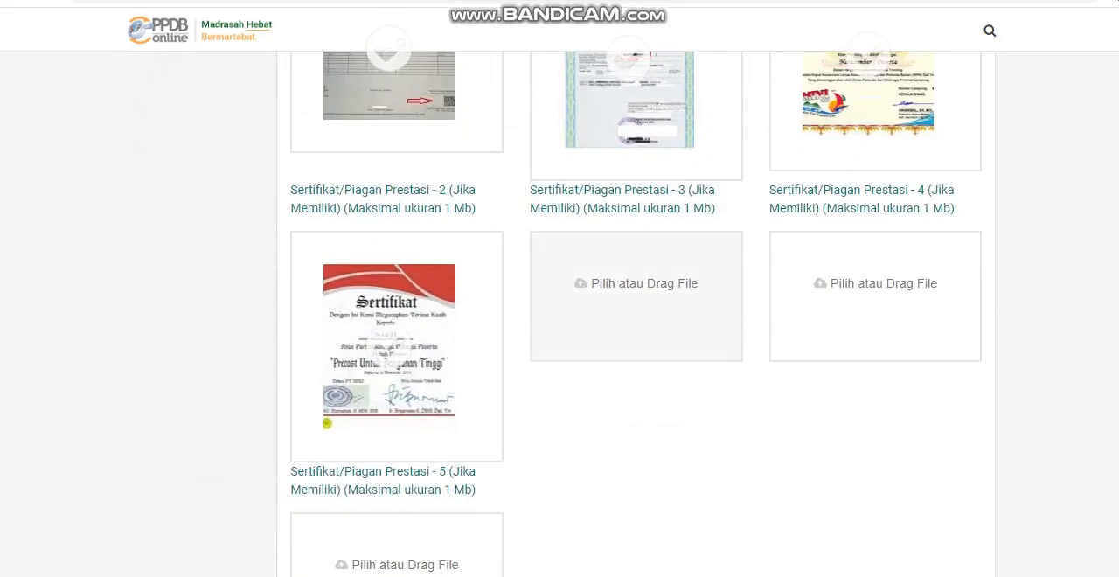
pyautogui.click(637, 295)
pyautogui.doubleClick(357, 315)
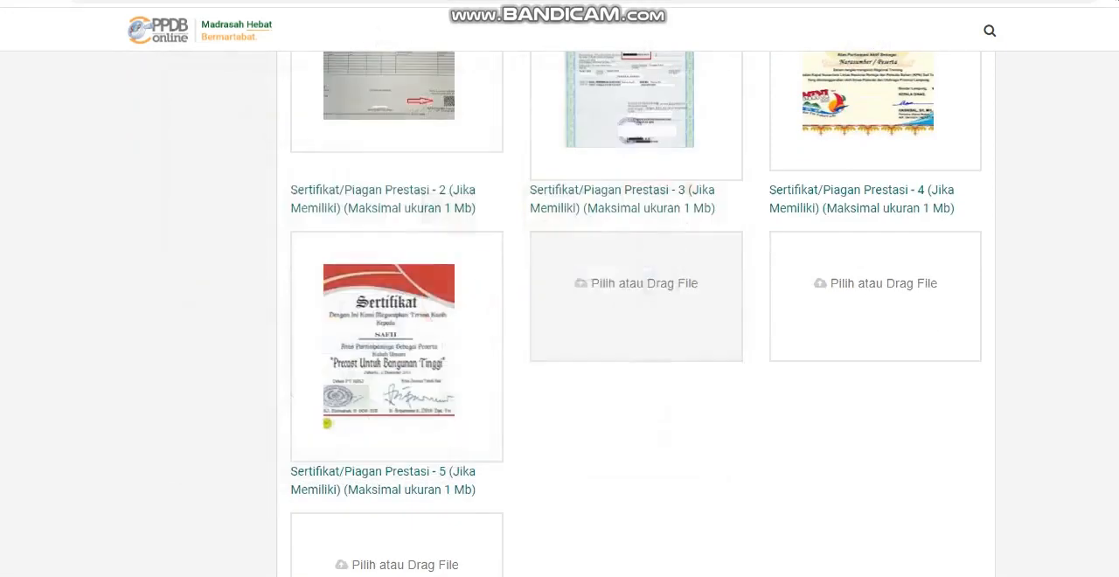
# Step: Upload piagam4 as achievement certificate 4 and piagam5 as achievement certificate 5
pyautogui.scroll(-1, 637, 297)
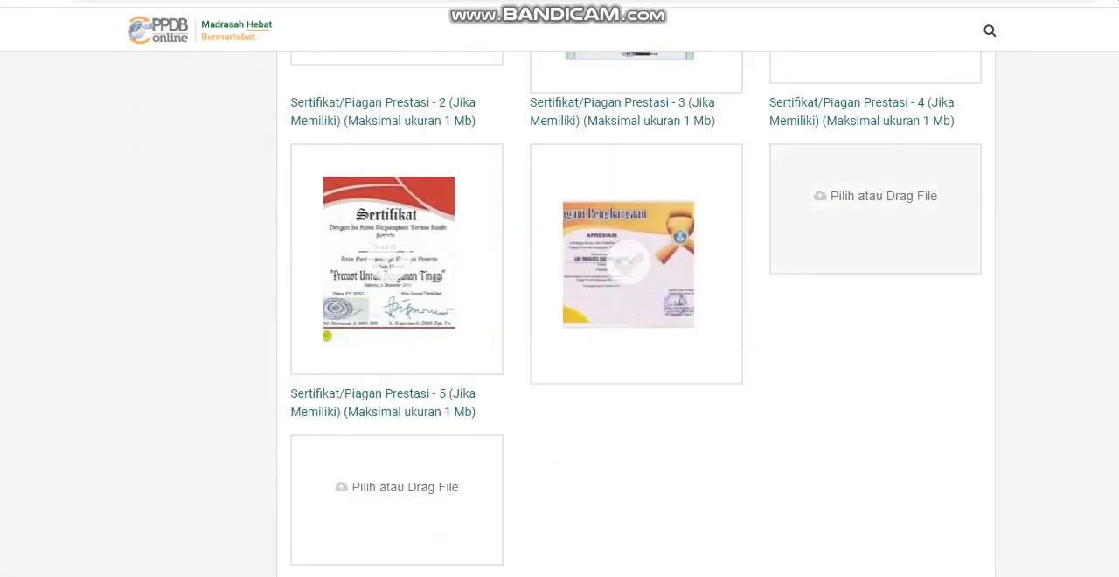
pyautogui.click(875, 208)
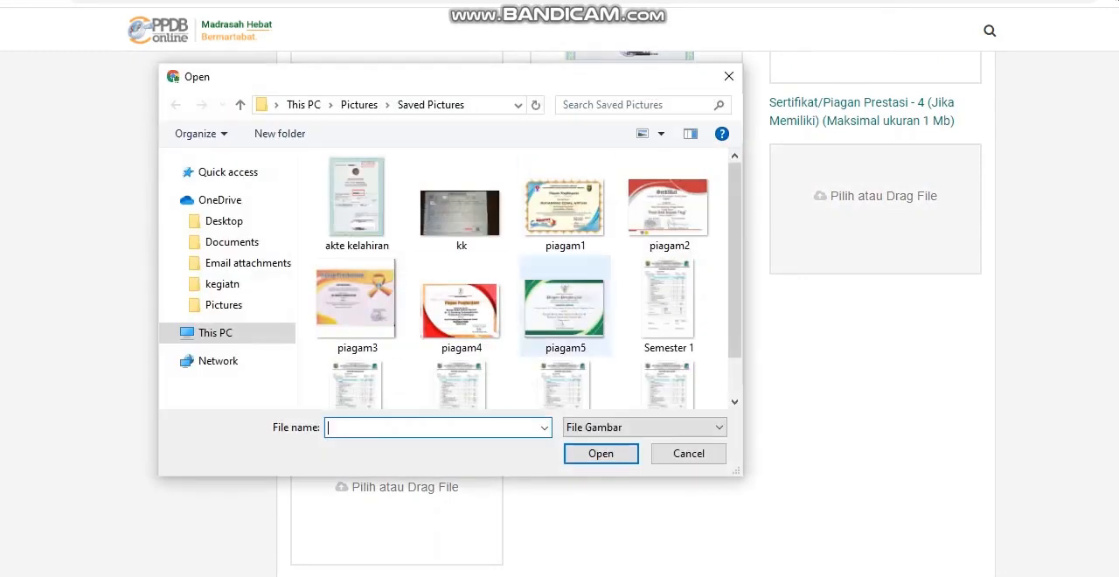
pyautogui.doubleClick(463, 292)
pyautogui.scroll(-2, 927, 140)
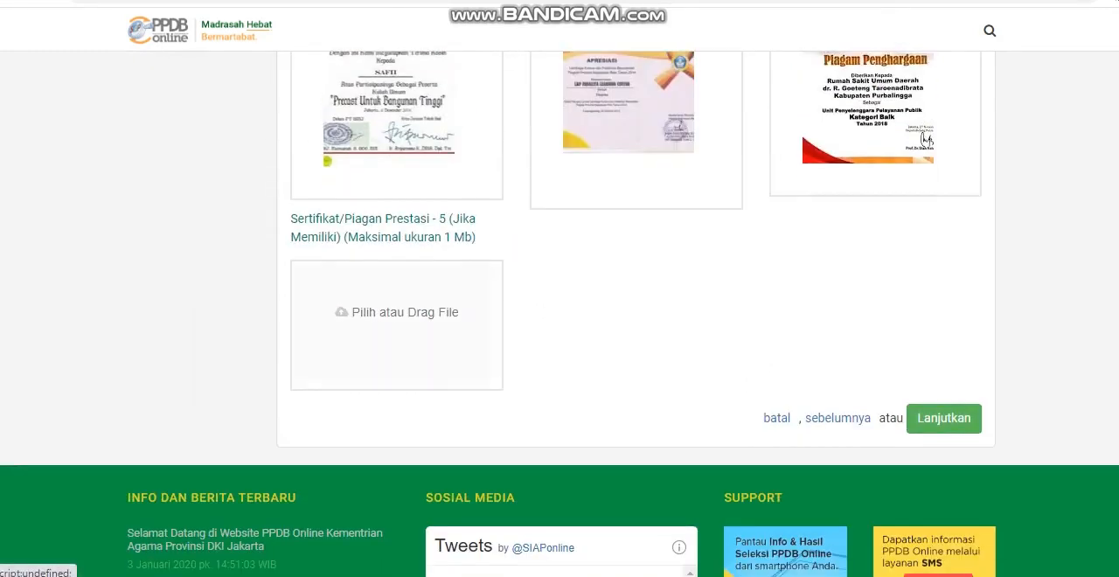
pyautogui.click(374, 314)
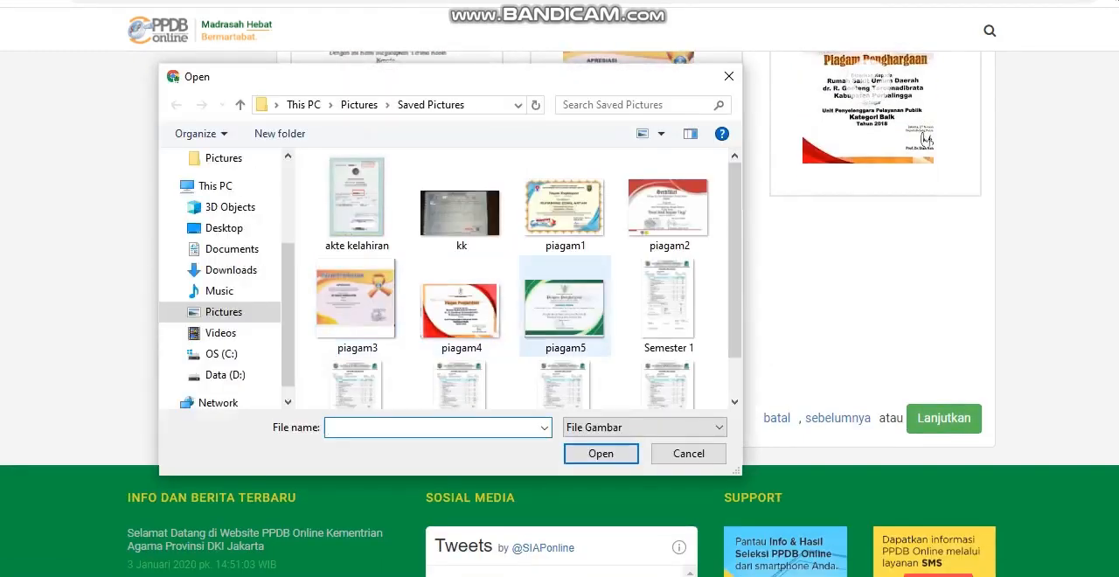
pyautogui.doubleClick(565, 306)
# Step: Check the uploaded document previews and continue to the Pilih Madrasah/Sekolah stage
pyautogui.scroll(4, 560, 315)
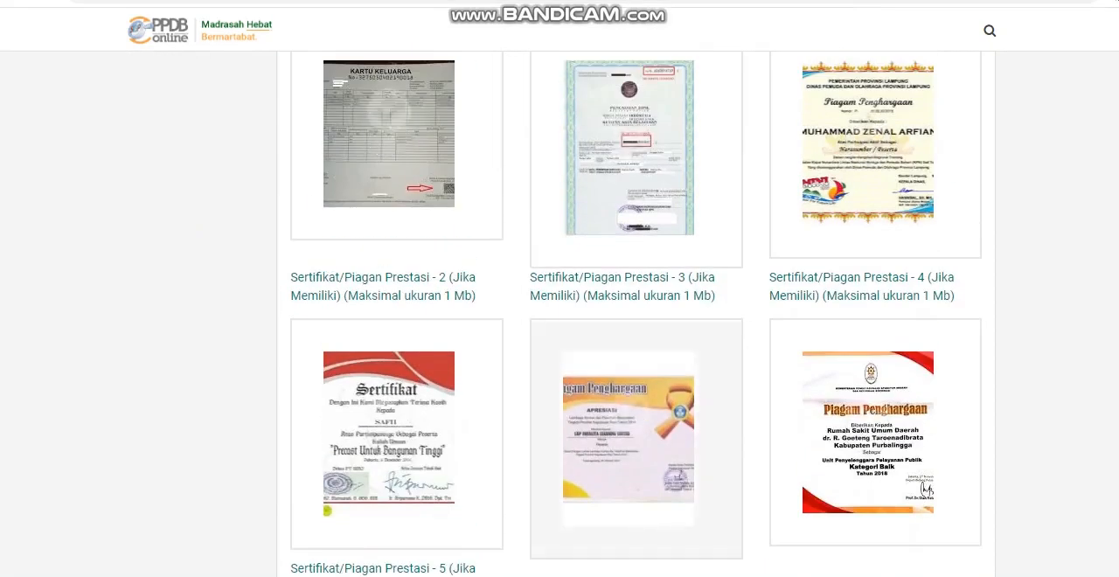
pyautogui.scroll(-3, 636, 315)
pyautogui.scroll(-2, 636, 315)
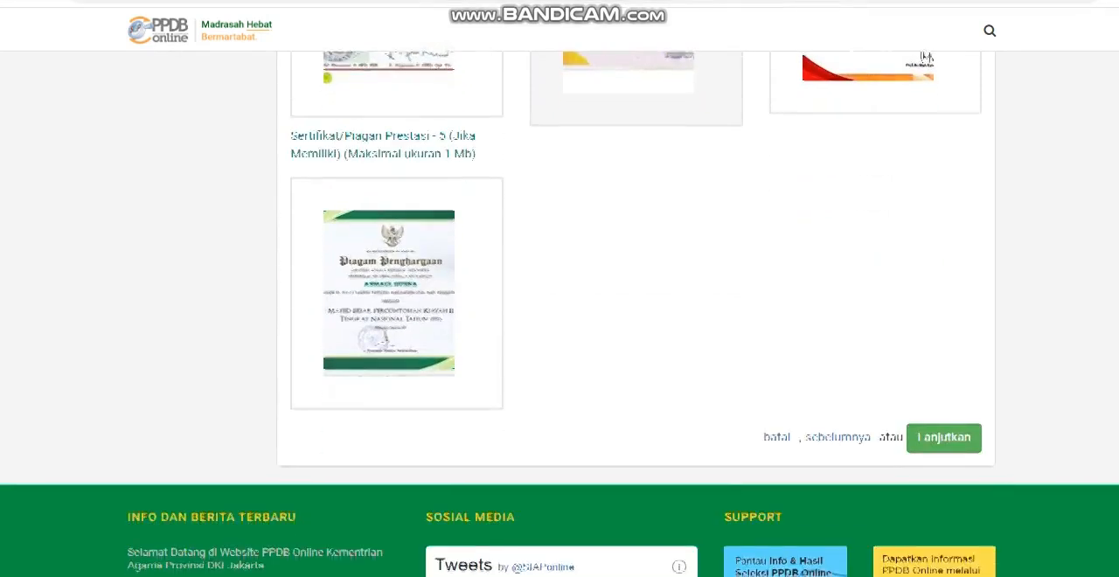
pyautogui.click(944, 433)
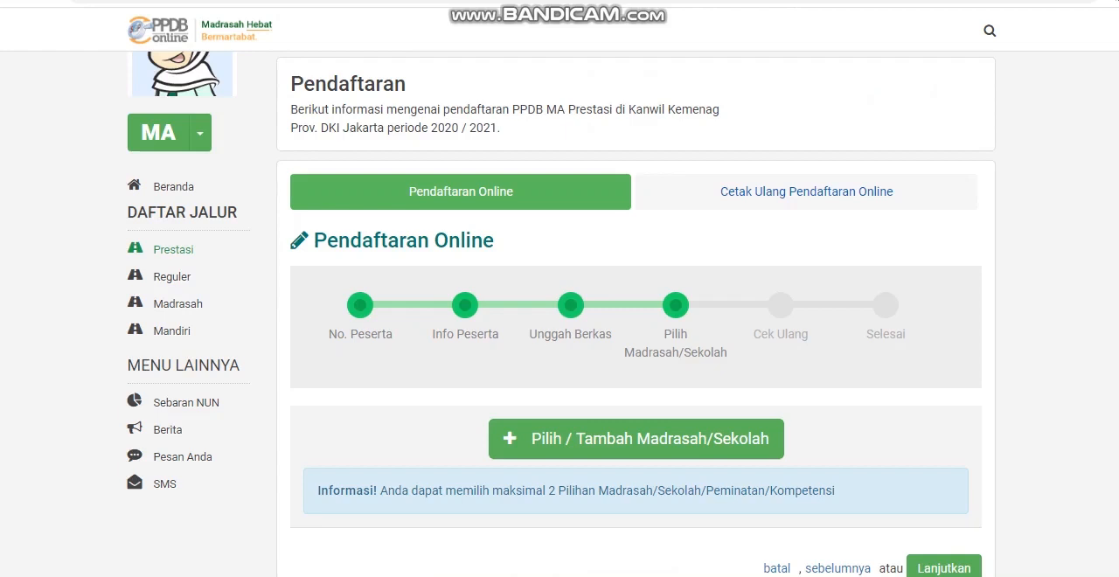
# Step: Add MAN 15 JAKARTA with the IPA competency as the first school choice
pyautogui.click(635, 439)
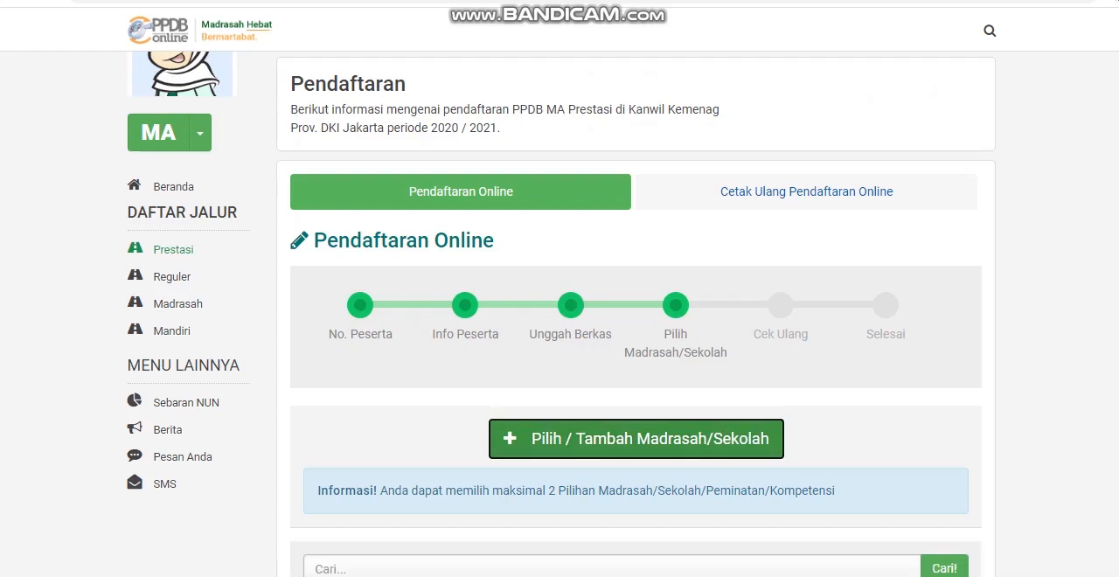
pyautogui.scroll(-4, 636, 350)
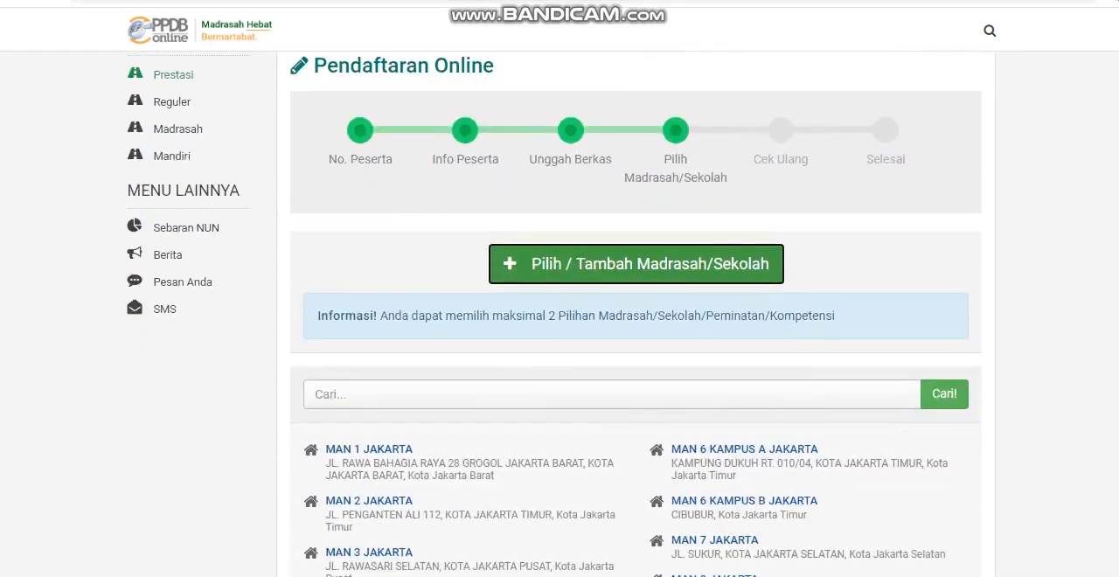
pyautogui.scroll(-1, 463, 442)
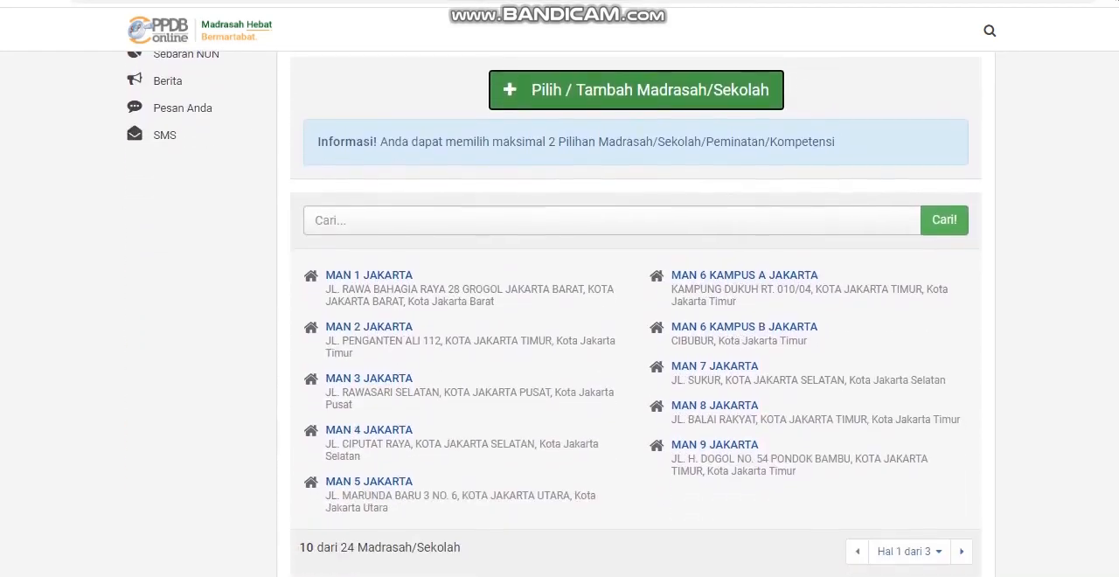
pyautogui.click(961, 550)
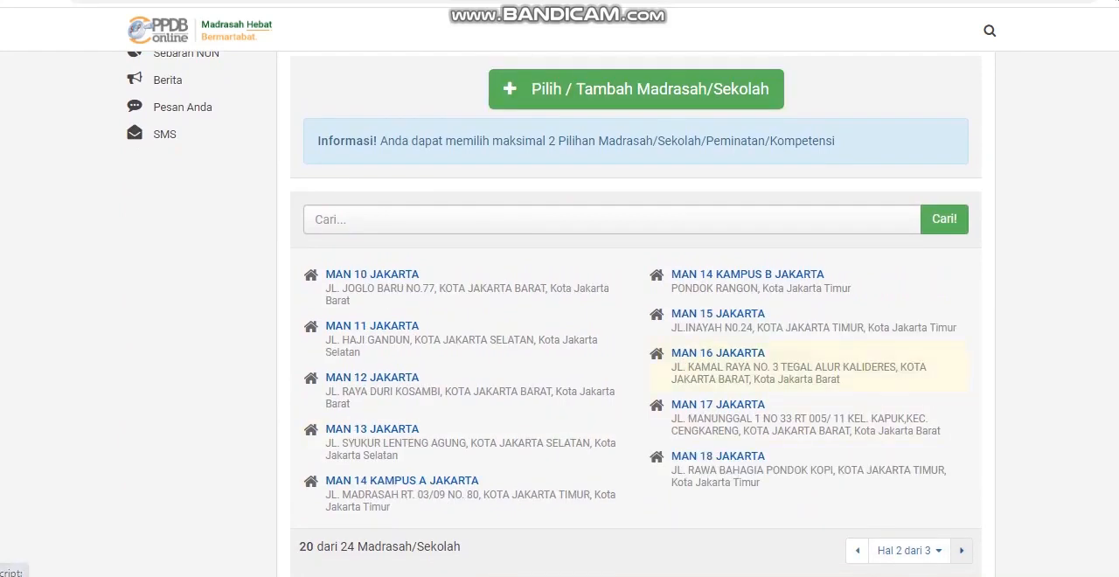
pyautogui.click(718, 313)
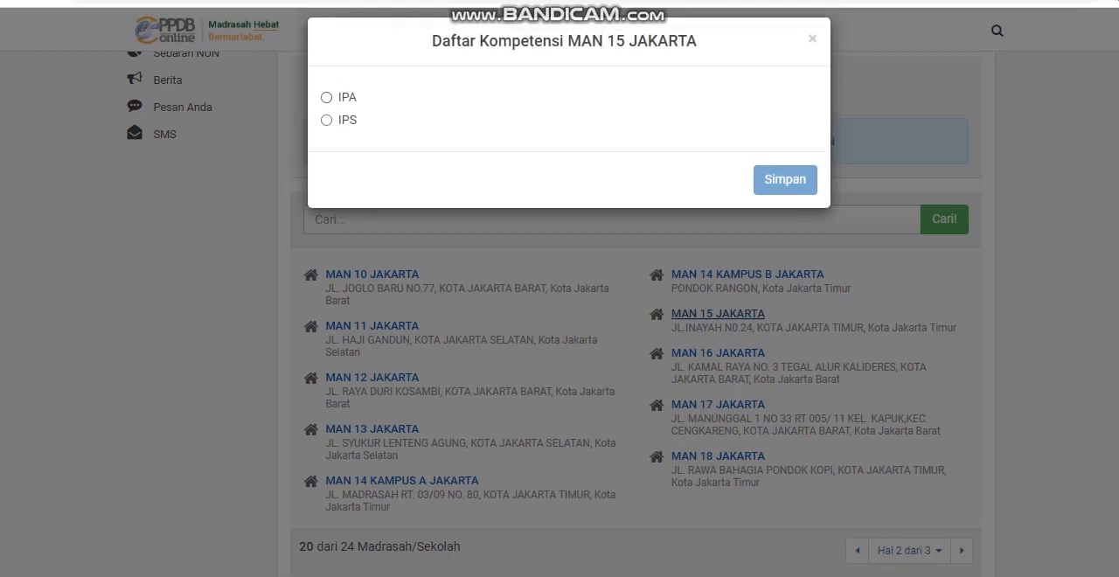
pyautogui.click(327, 98)
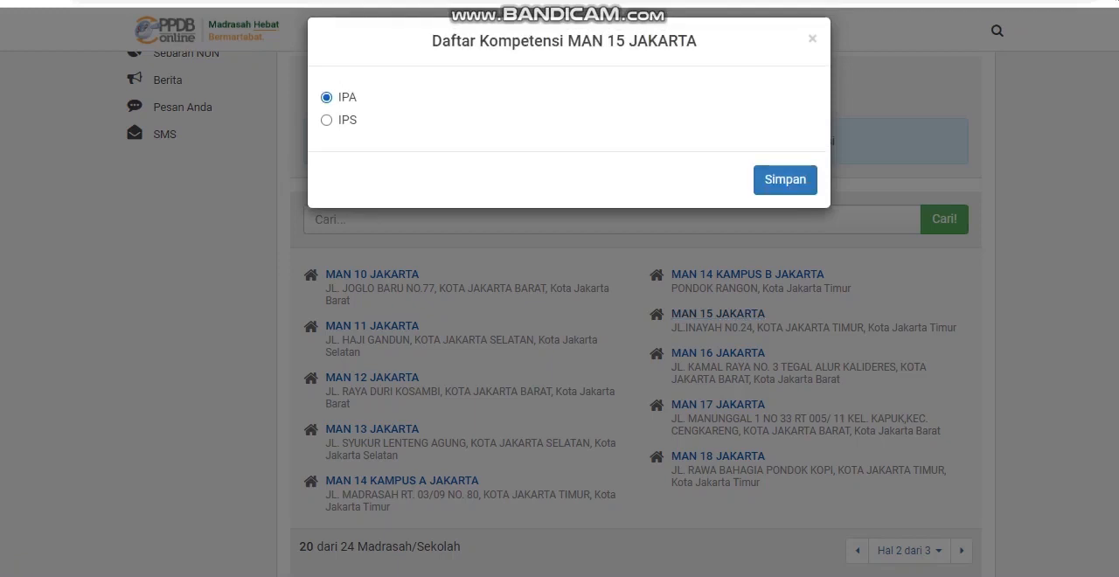
pyautogui.click(785, 180)
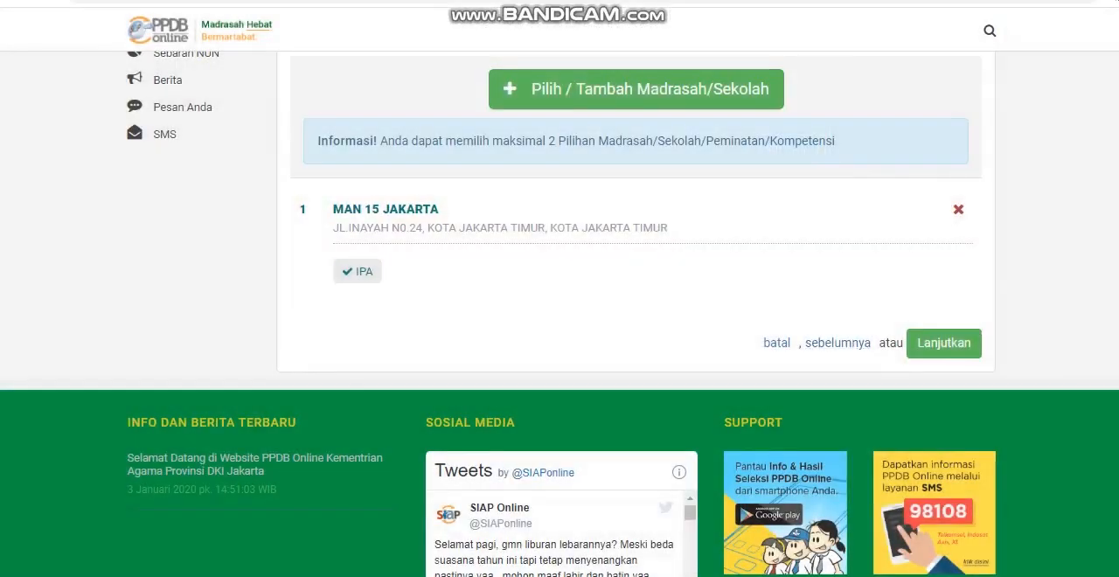
# Step: Add MAN 15 JAKARTA with the IPS competency as the second school choice and continue to the Cek Ulang stage
pyautogui.click(636, 90)
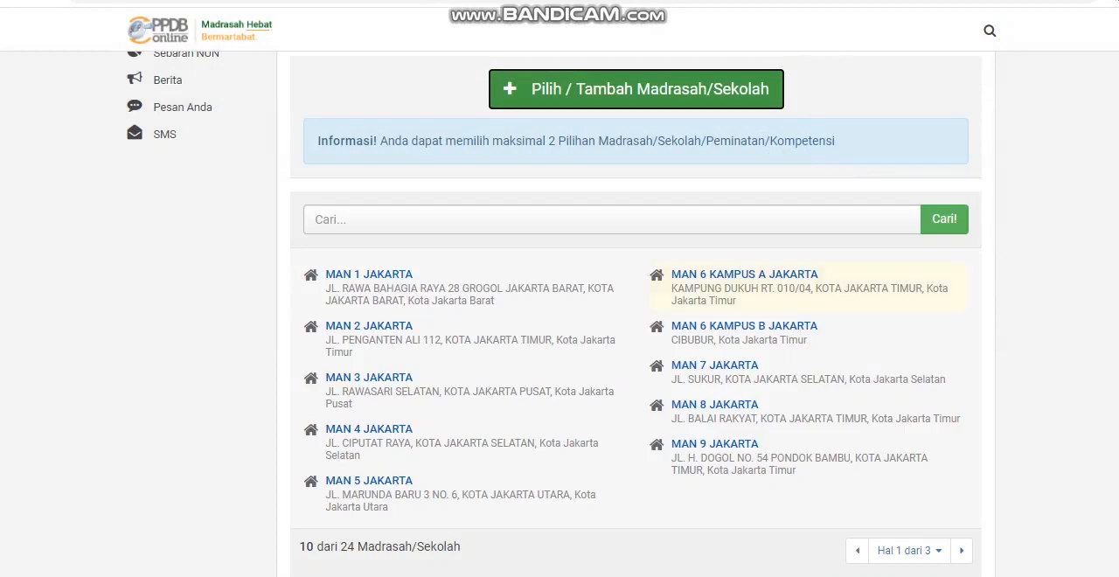
pyautogui.click(962, 550)
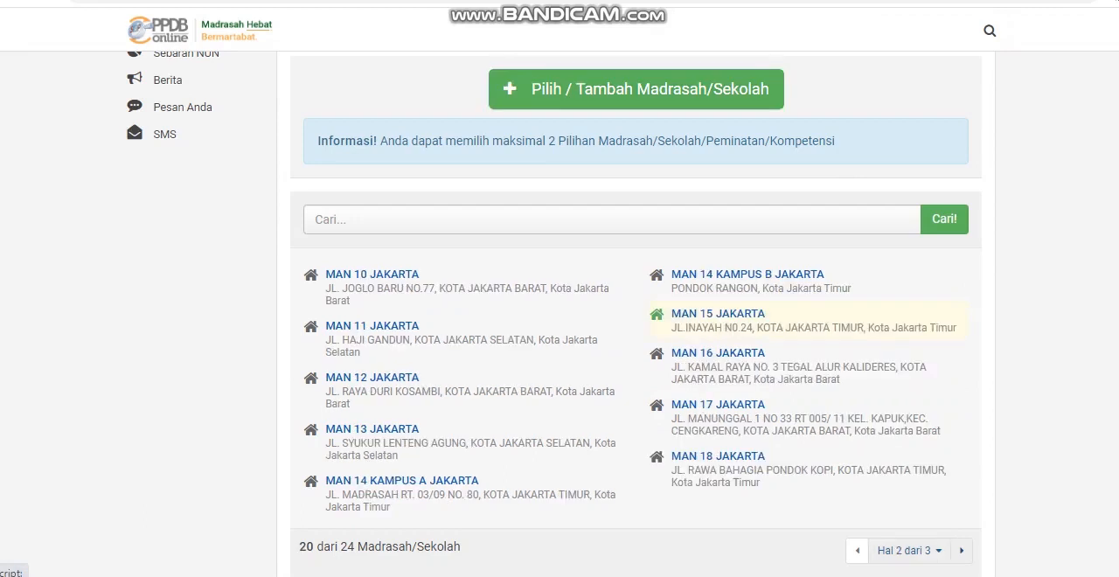
pyautogui.click(718, 313)
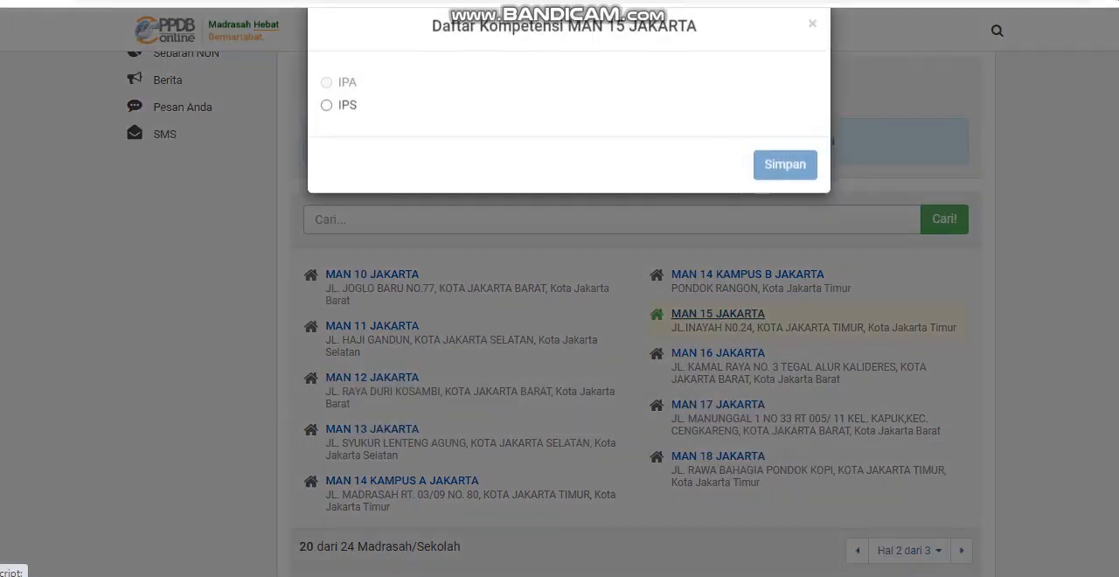
pyautogui.click(327, 120)
pyautogui.click(786, 180)
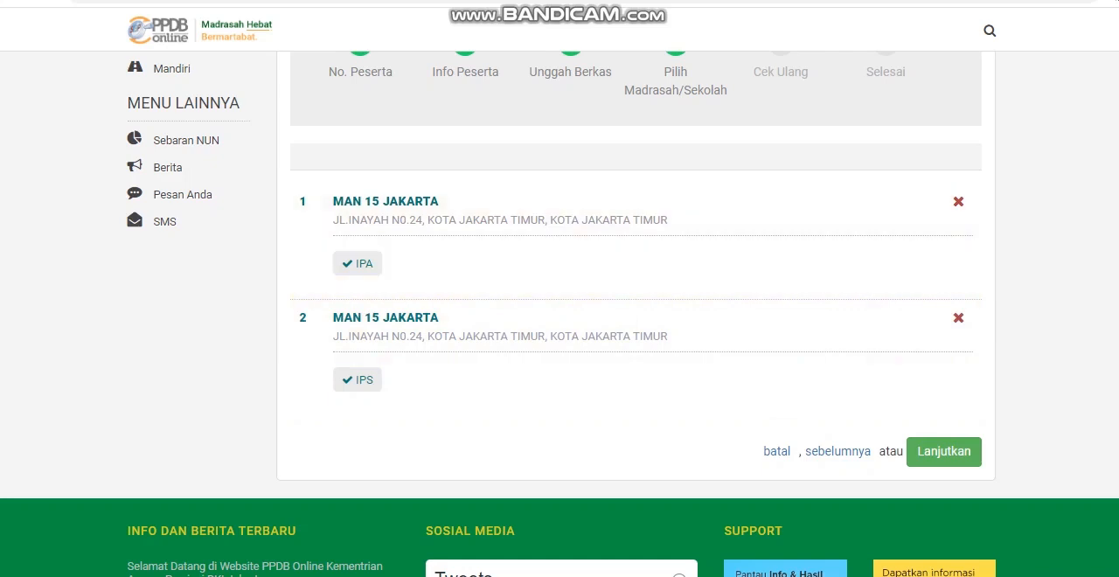
pyautogui.click(944, 452)
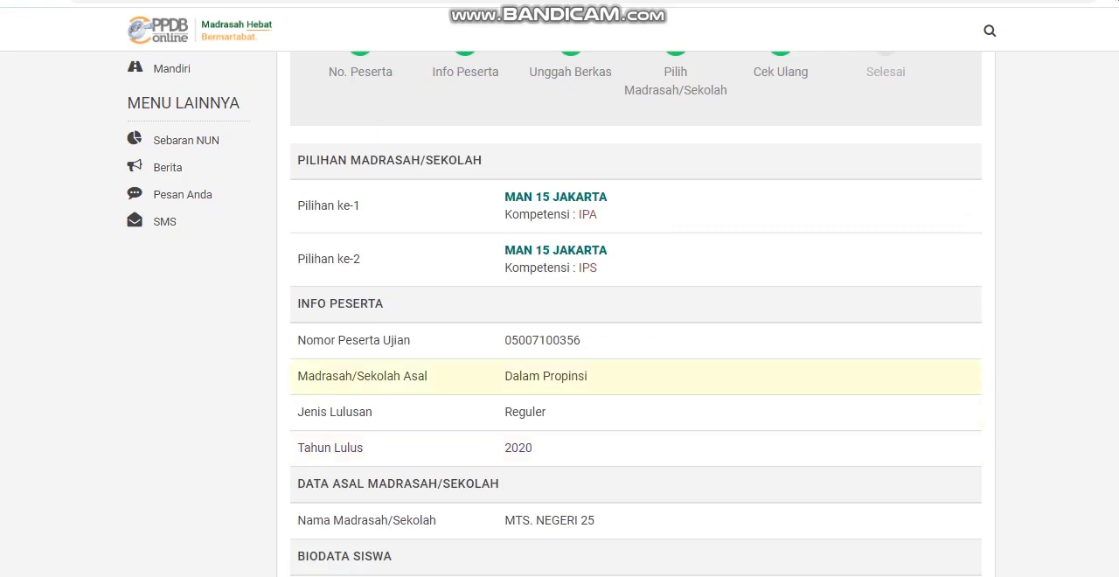
# Step: Review the registration summary from the school choices to the uploaded files, and open kk.jpg to check the family card
pyautogui.scroll(1, 560, 315)
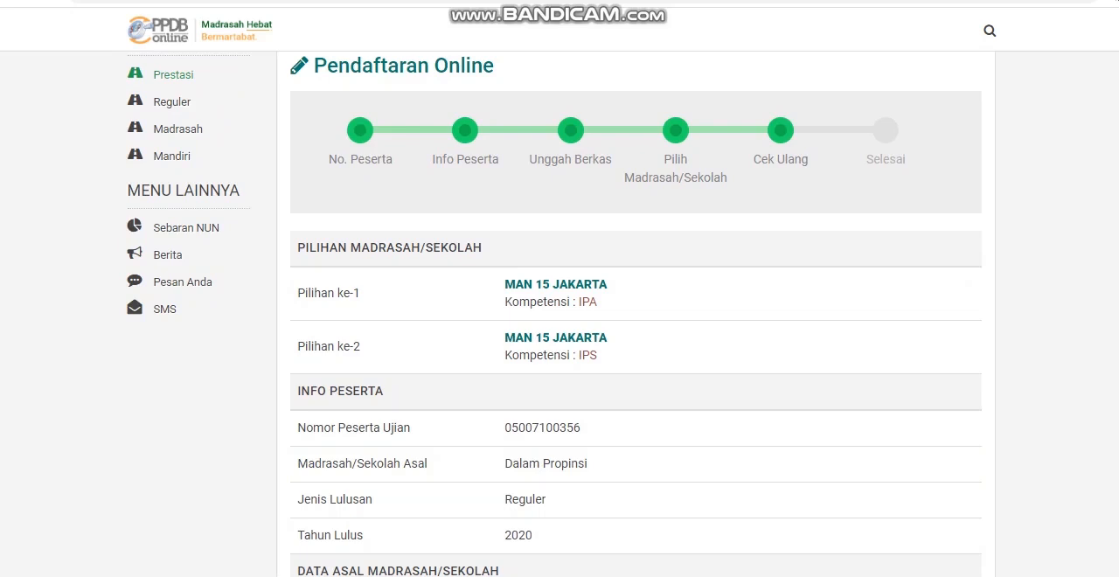
pyautogui.scroll(-2, 637, 315)
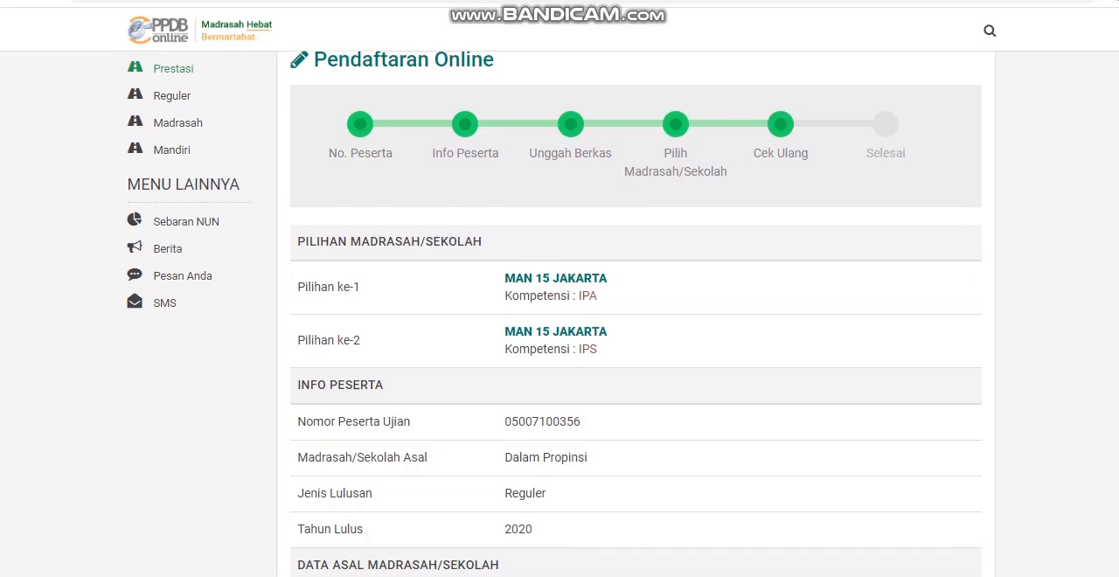
pyautogui.scroll(-4, 636, 398)
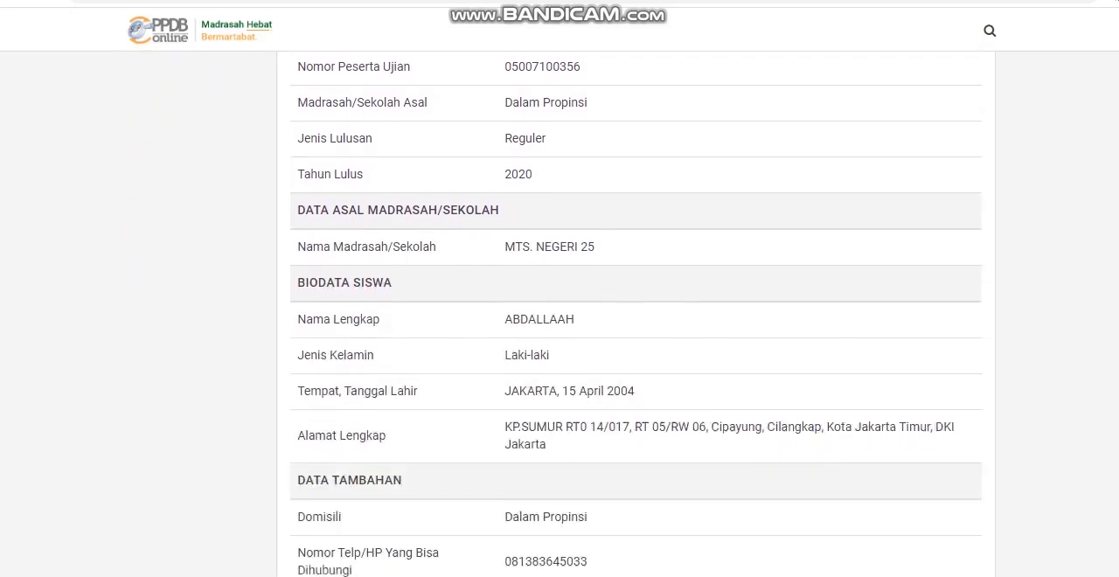
pyautogui.scroll(-5, 637, 398)
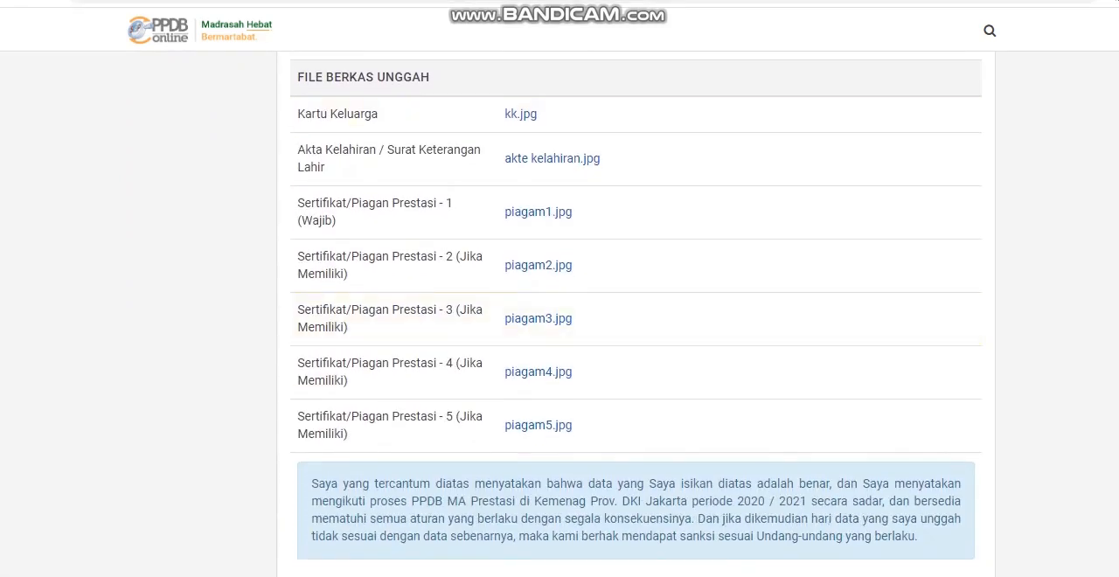
pyautogui.click(520, 114)
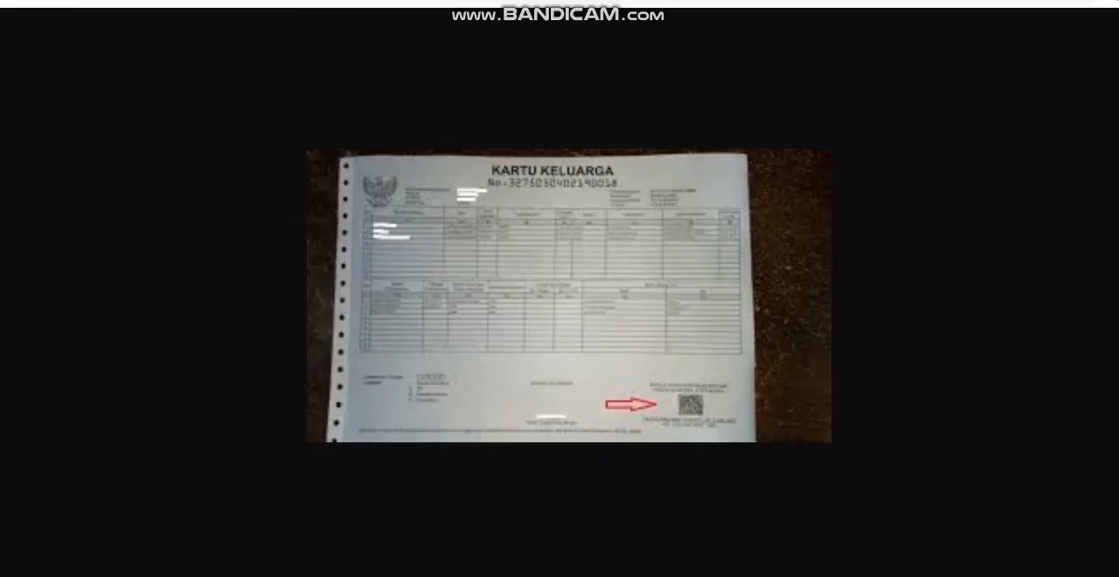
# Step: Return from the family card image, open akte kelahiran.jpg to check the birth certificate, and go back to the registration summary
pyautogui.hotkey('alt', 'Left')
pyautogui.click(538, 158)
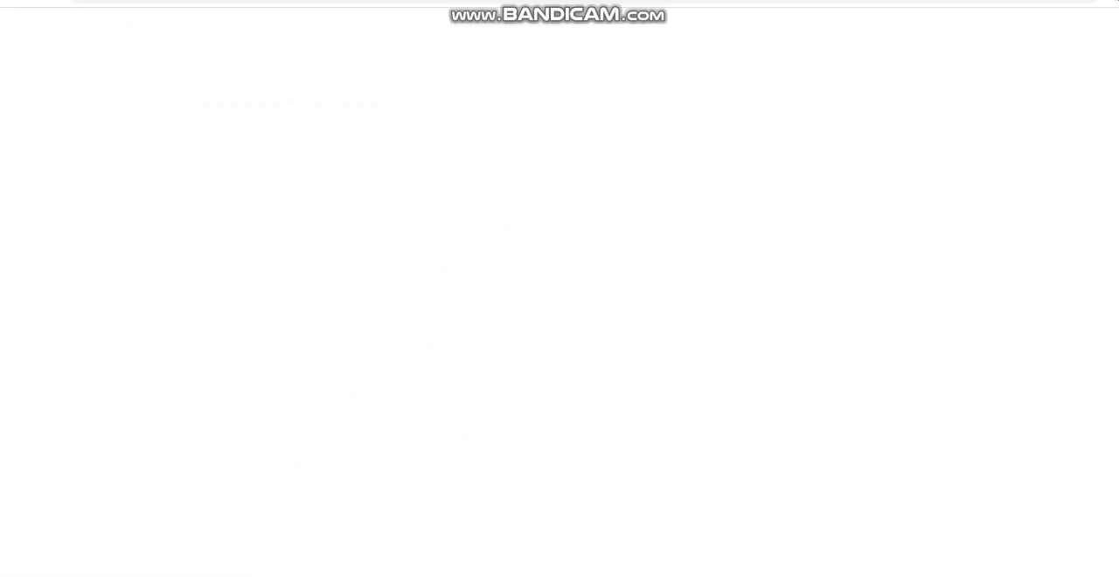
pyautogui.hotkey('alt', 'Left')
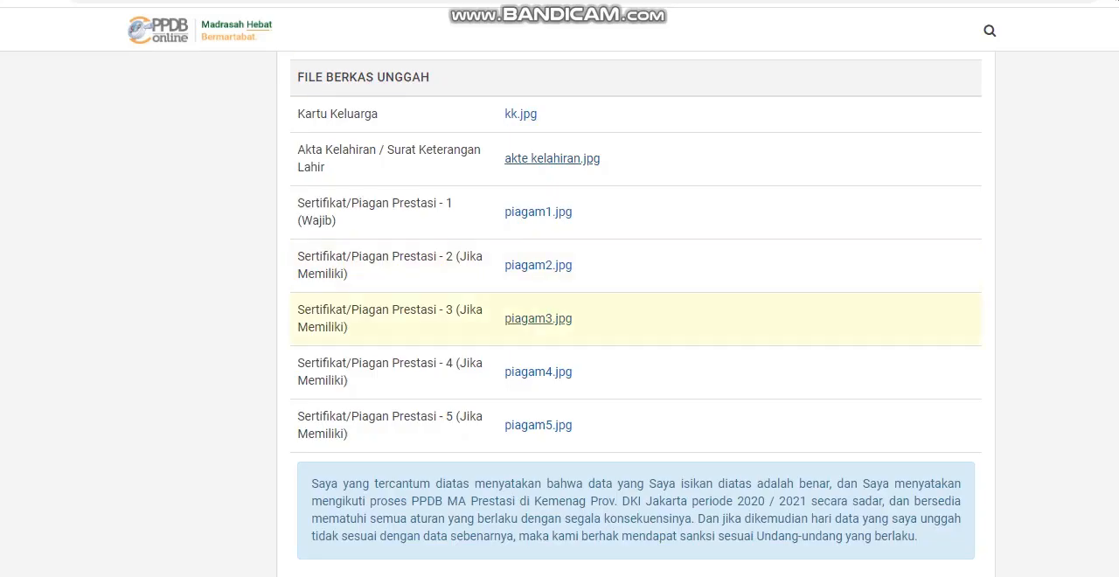
# Step: Agree to the declaration that the data is correct and continue to the Selesai stage
pyautogui.scroll(-3, 559, 315)
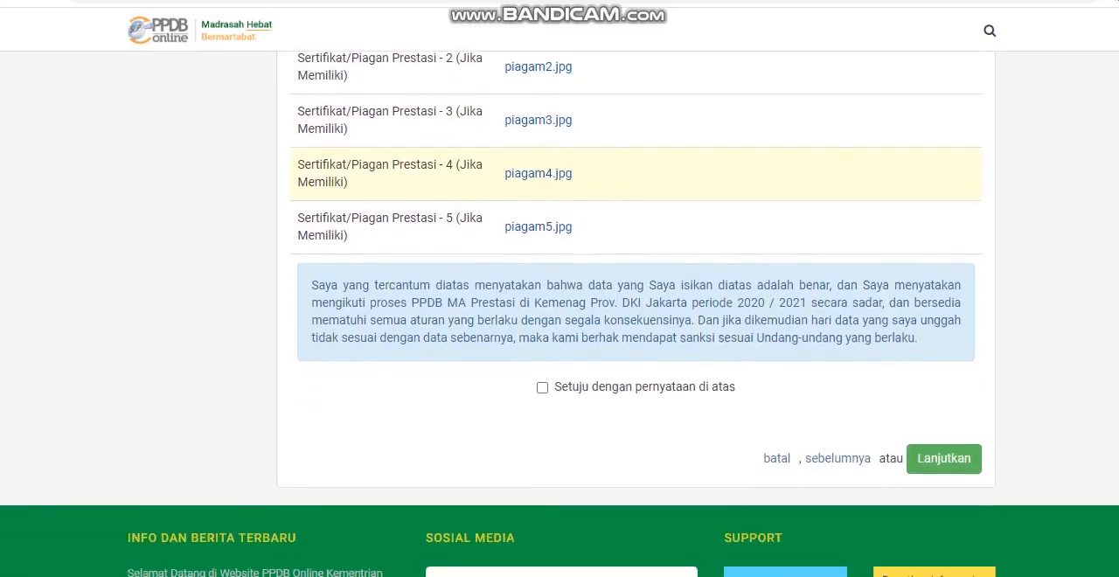
pyautogui.click(542, 323)
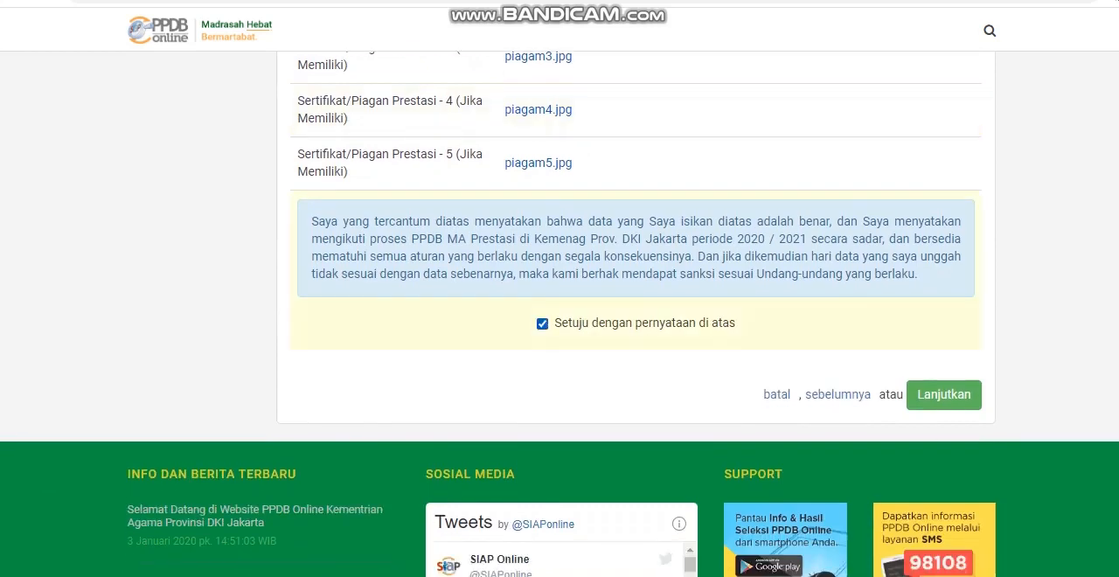
pyautogui.click(943, 395)
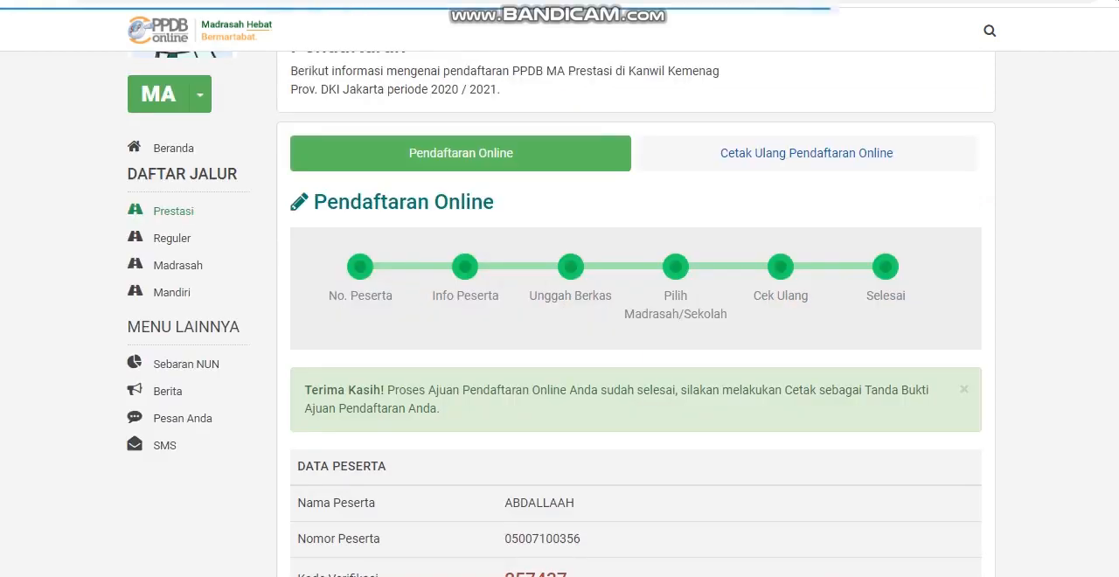
# Step: Review the completed submission, open the print preview of the Bukti Ajuan Pendaftaran, and close it without printing
pyautogui.scroll(-4, 559, 313)
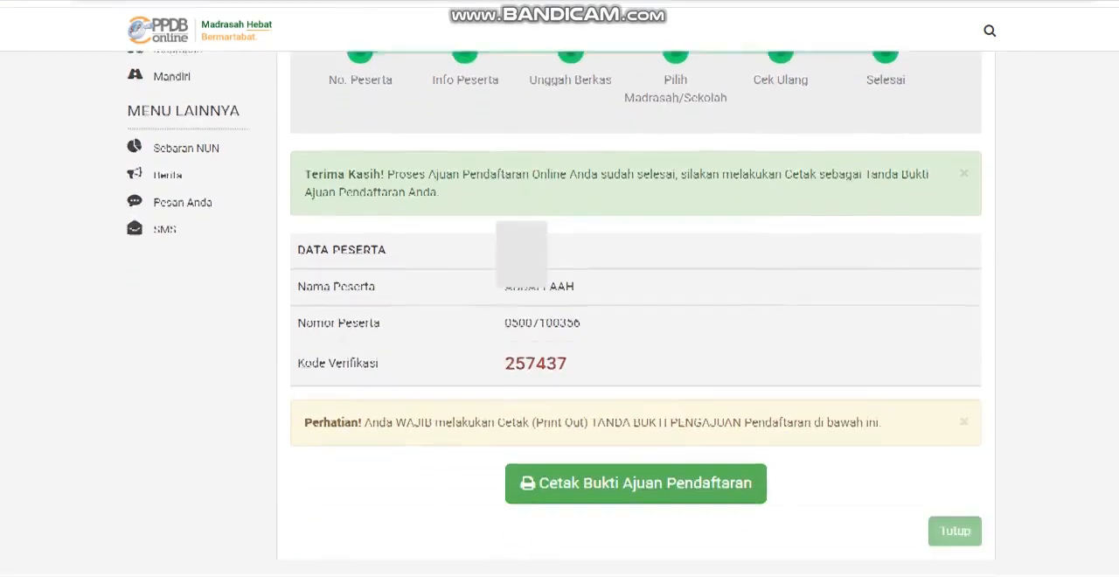
pyautogui.scroll(1, 560, 315)
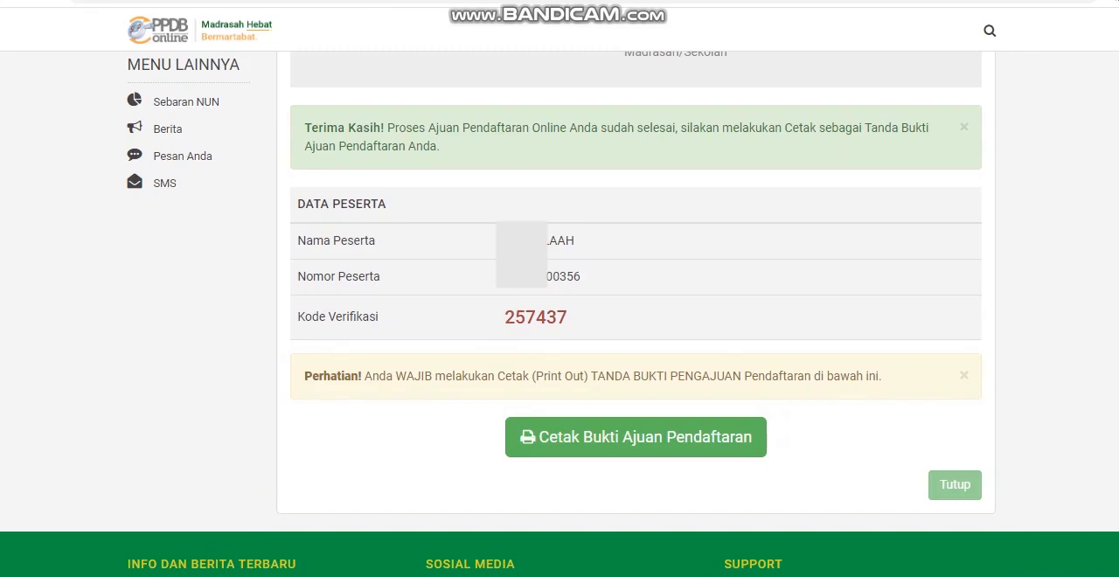
pyautogui.click(636, 438)
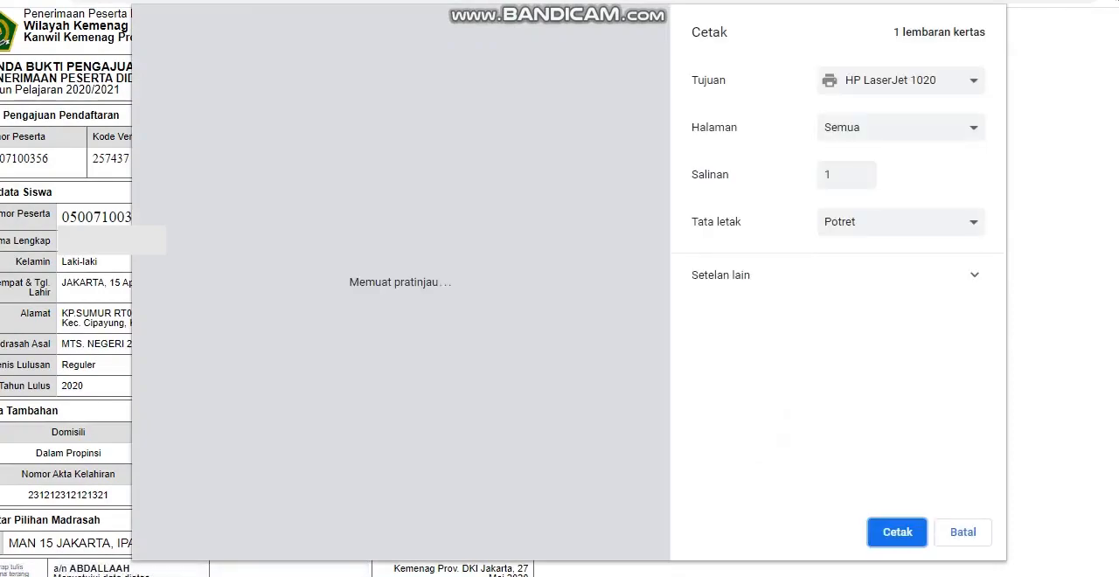
pyautogui.press('Escape')
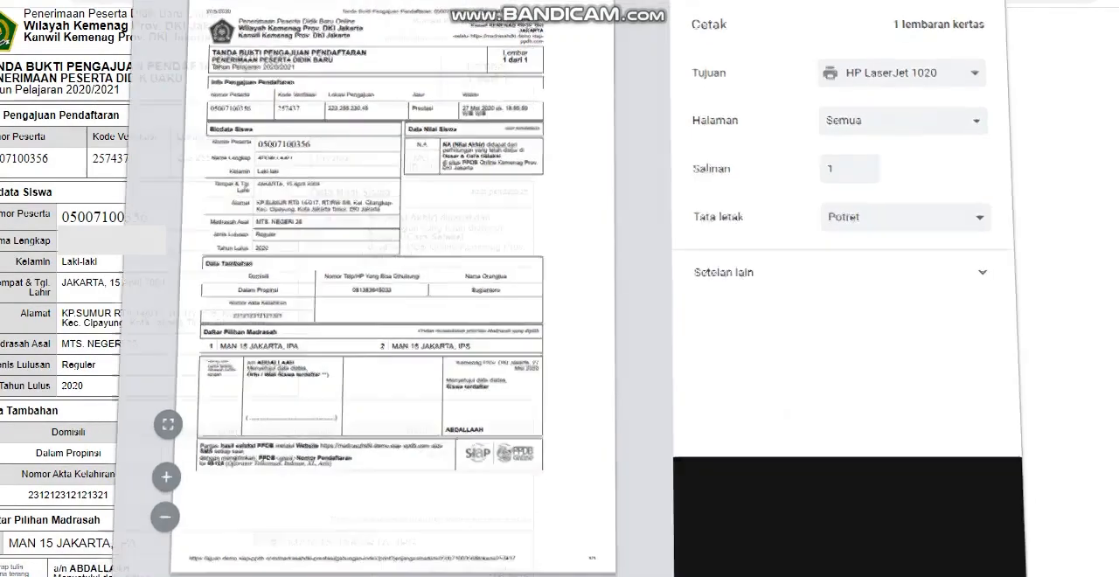